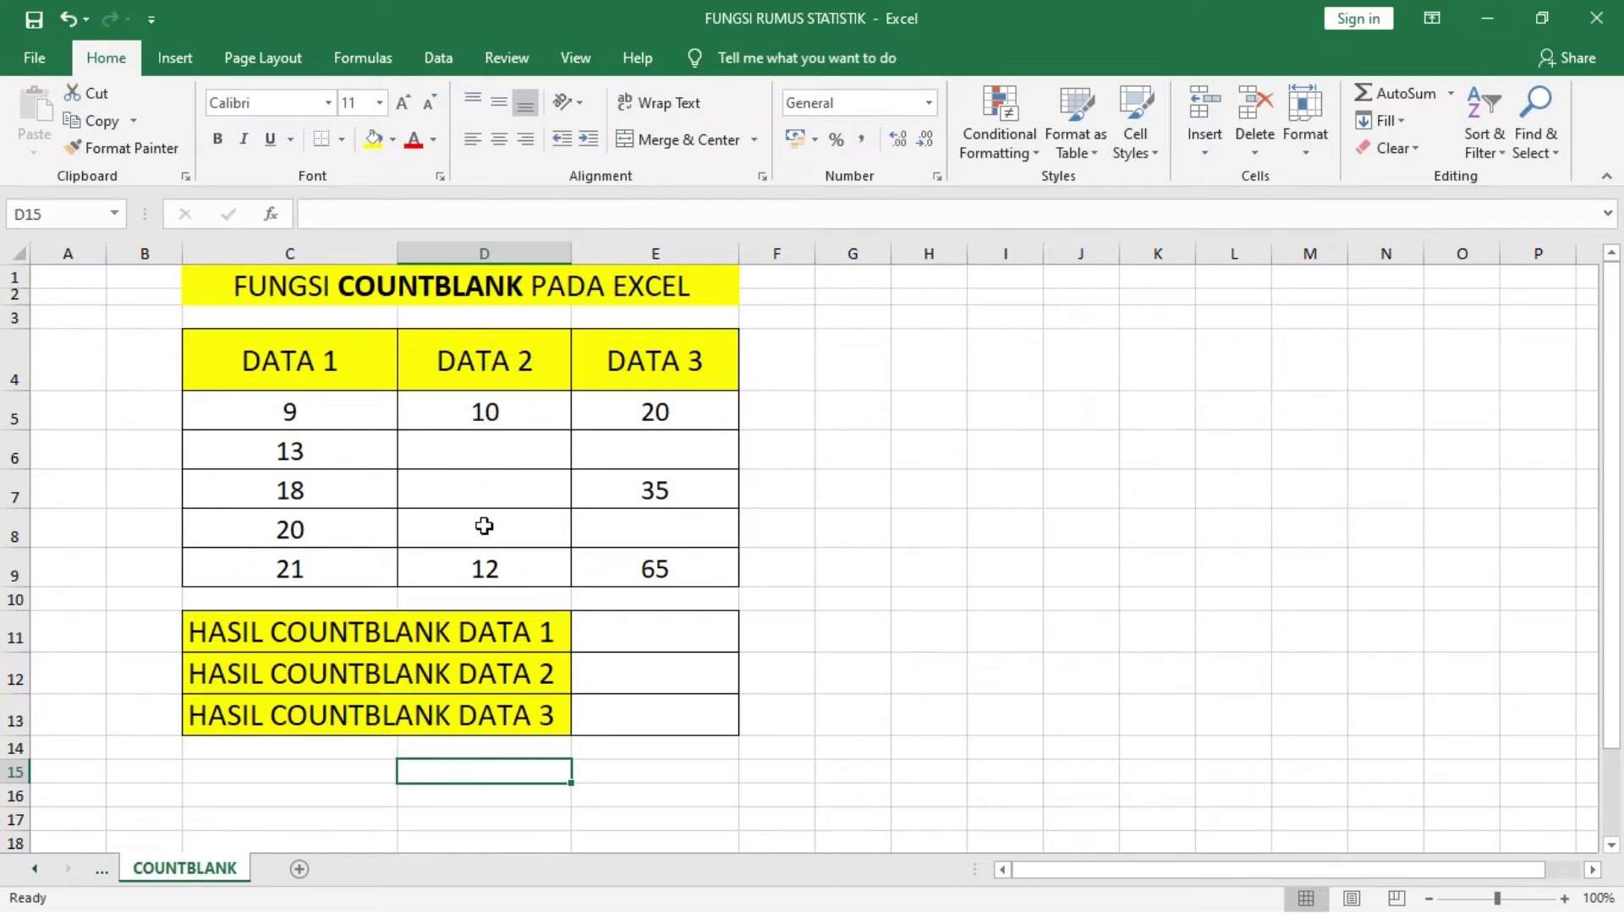
Enter =COUNTBLANK(D5:D9) in E12 to count DATA 2's blank cells, giving 3.
left_click(634, 674)
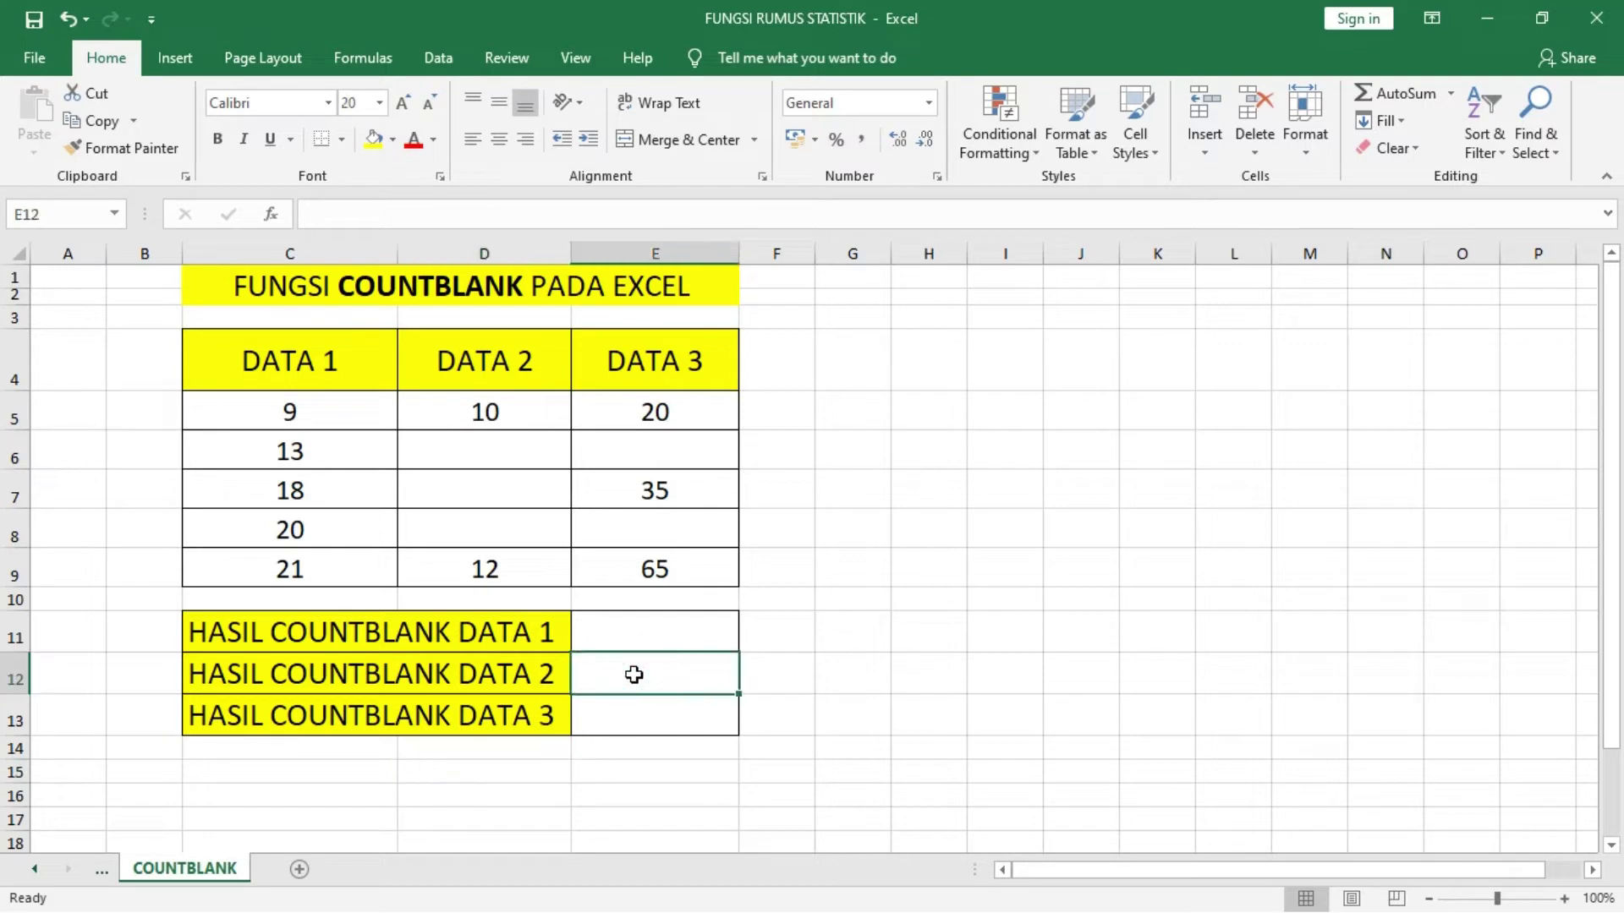
type("=COUNTBLANK")
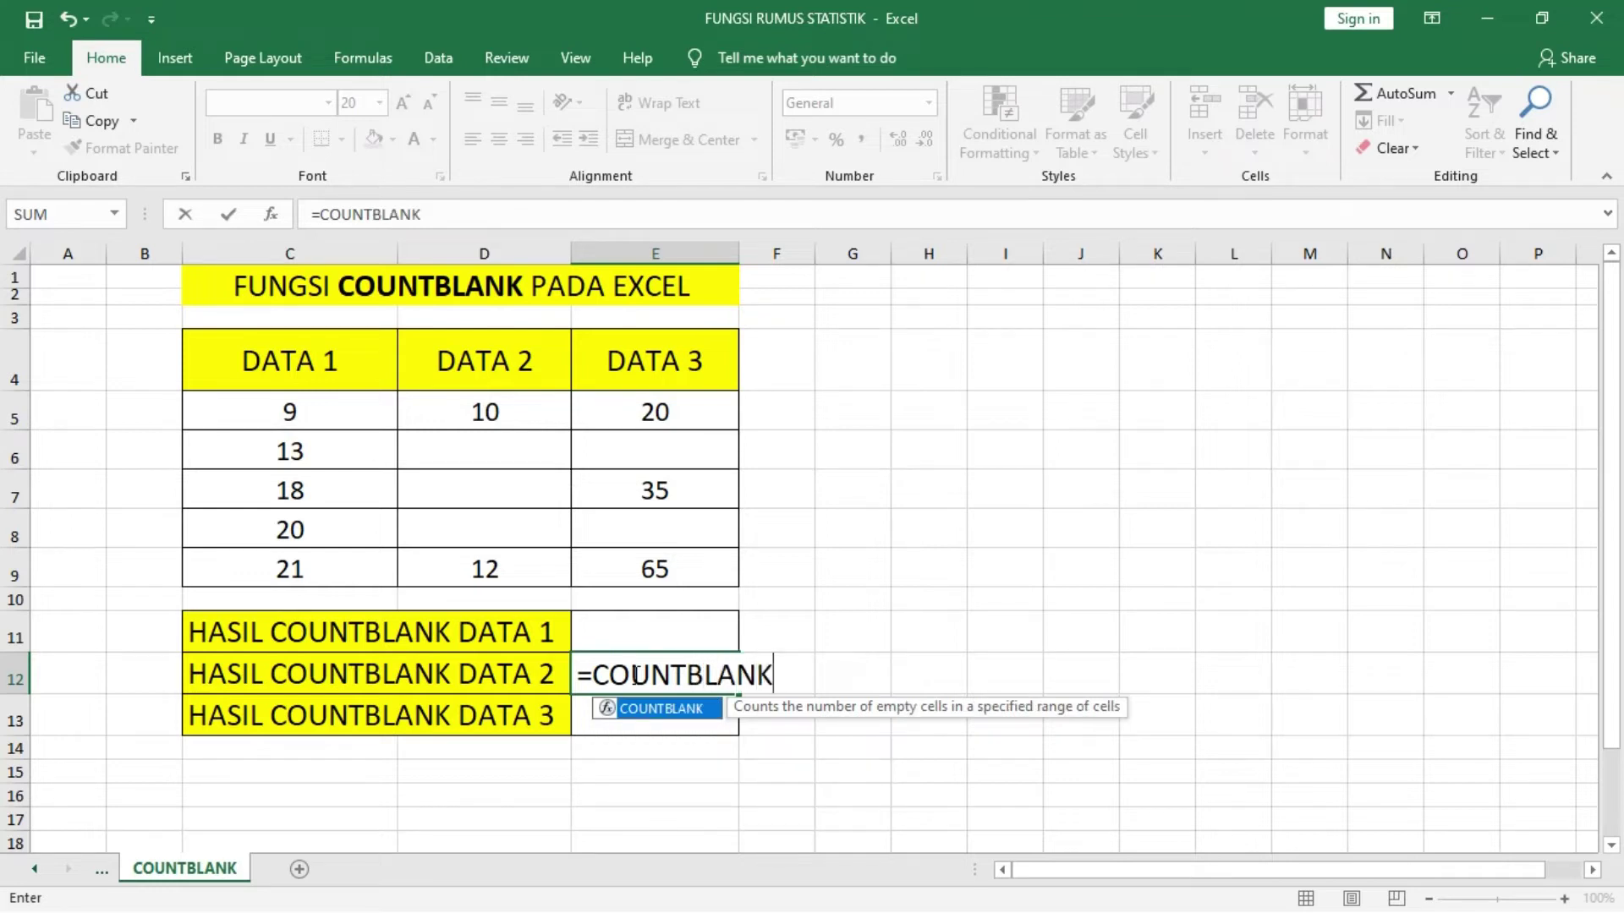
type("(")
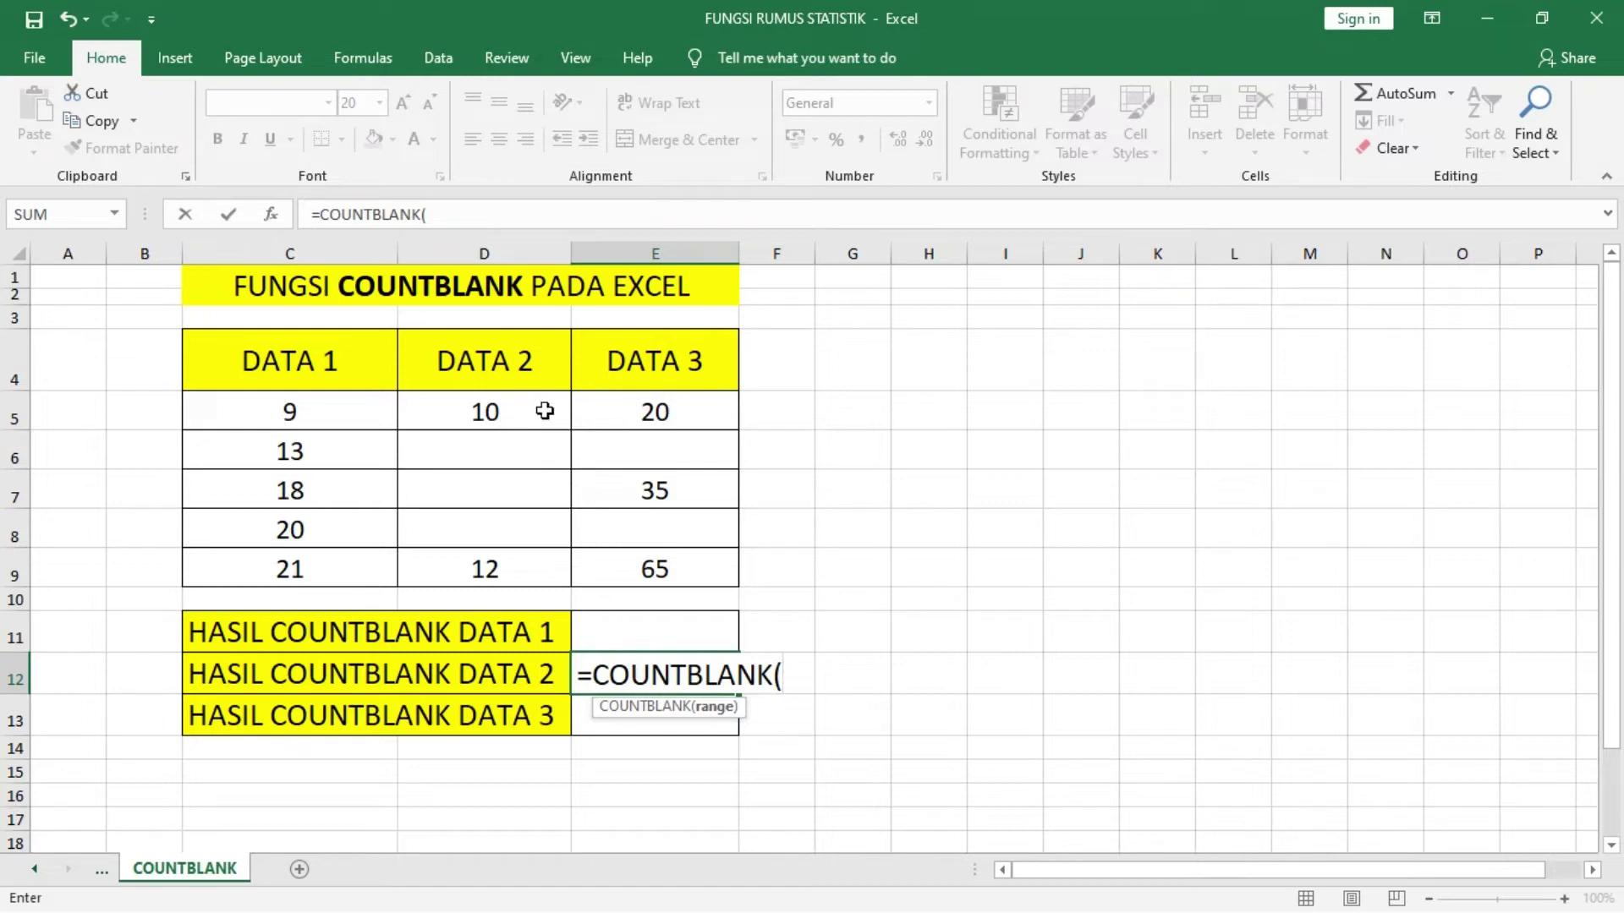
left_click_drag(544, 411, 519, 572)
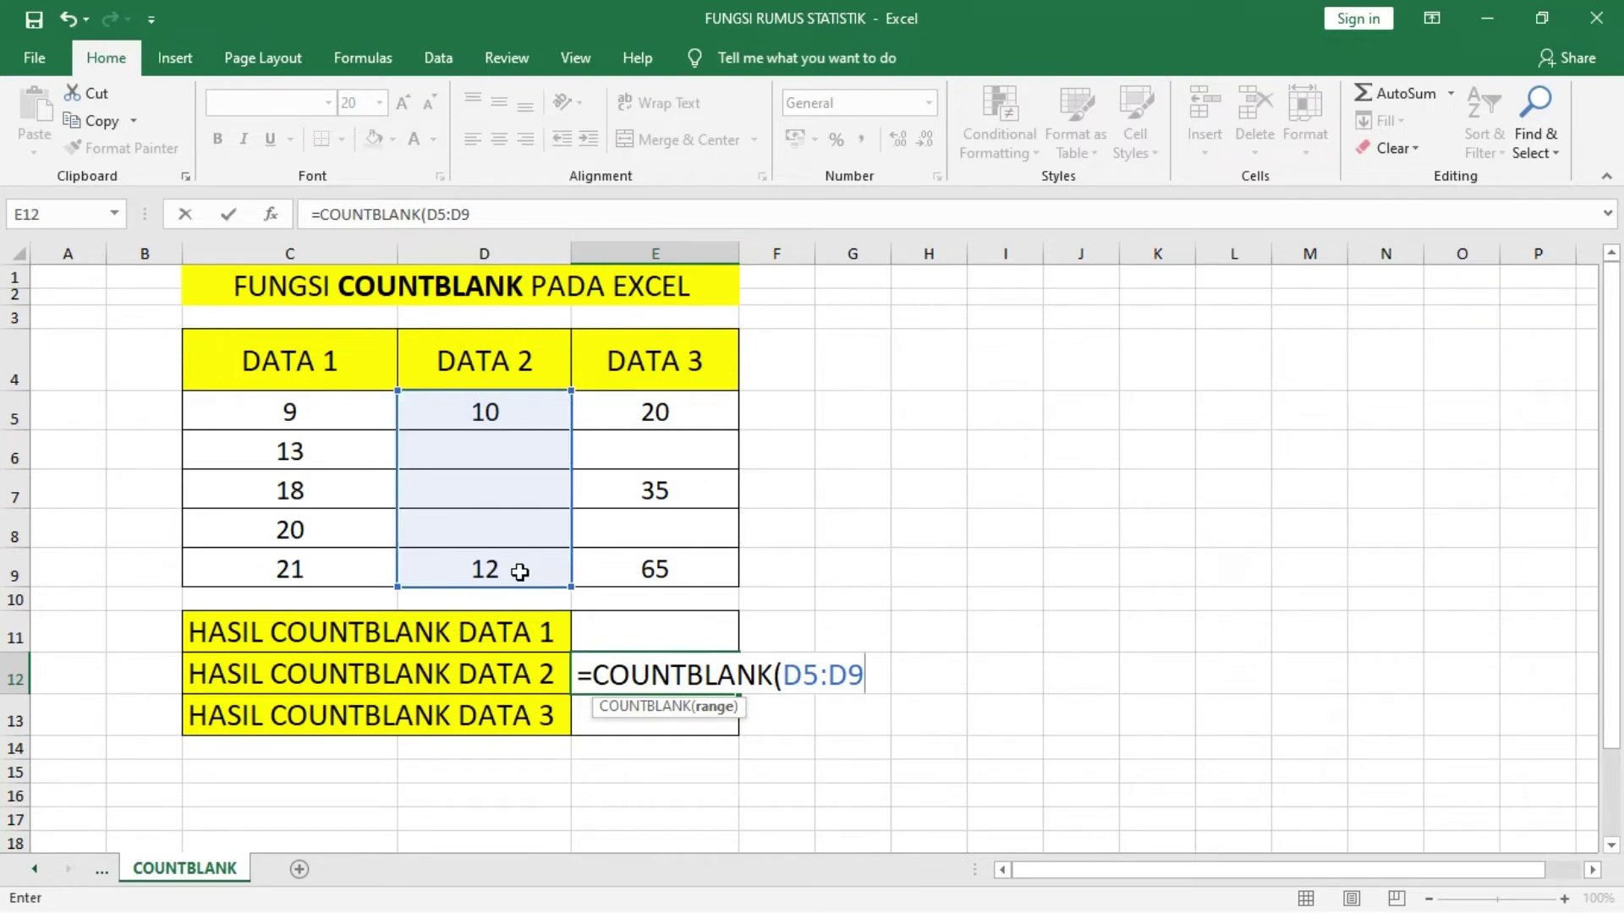
type(")")
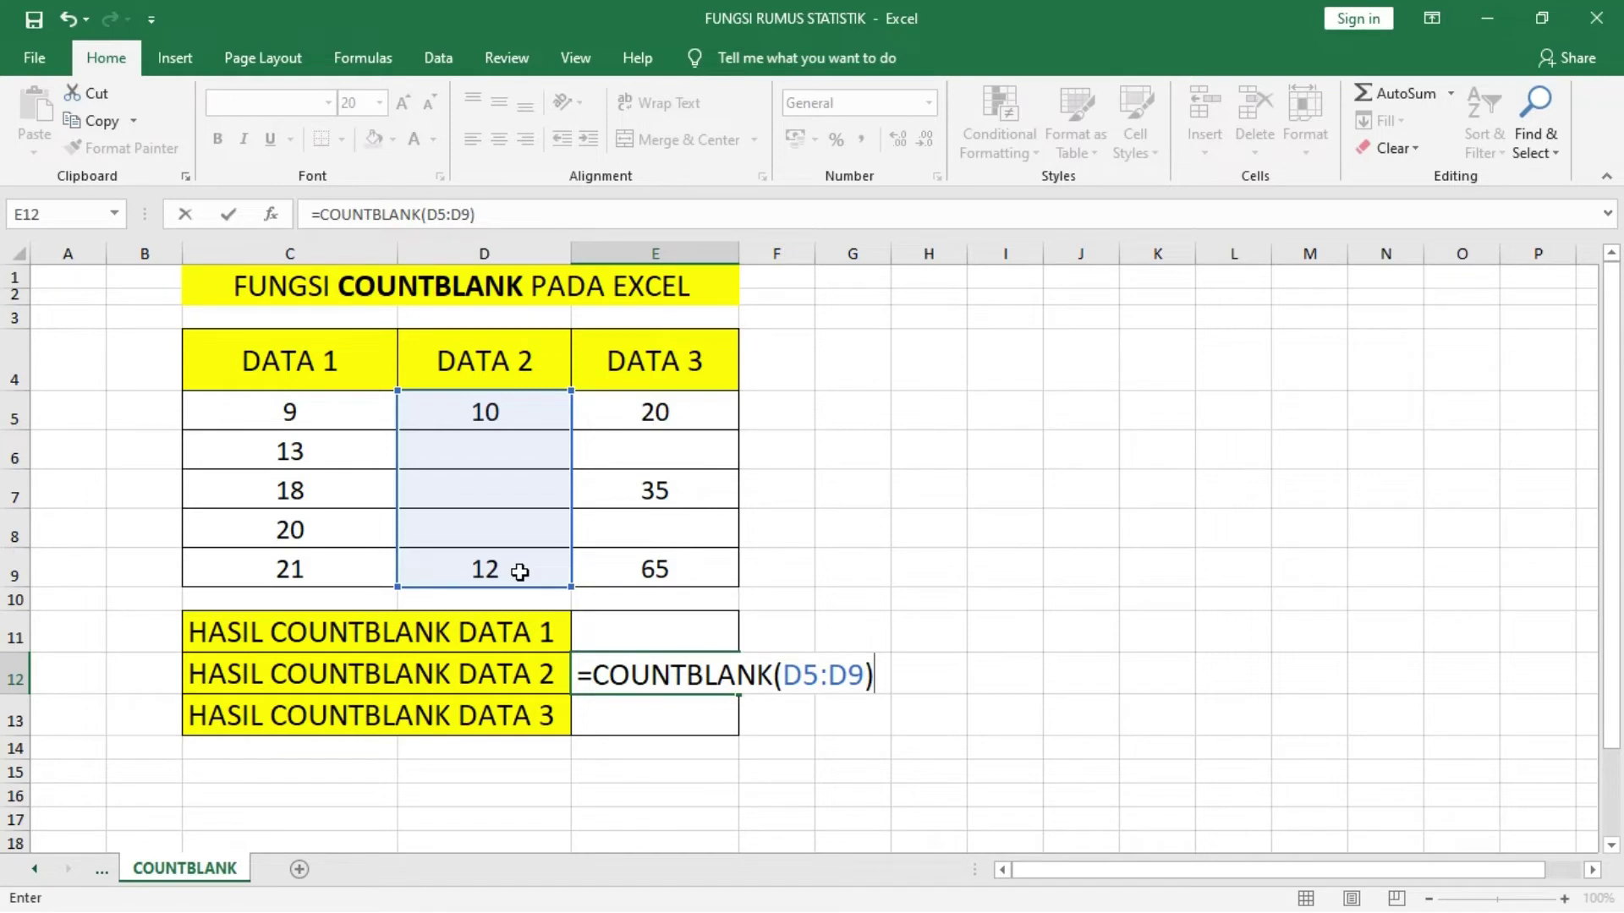
key("Return")
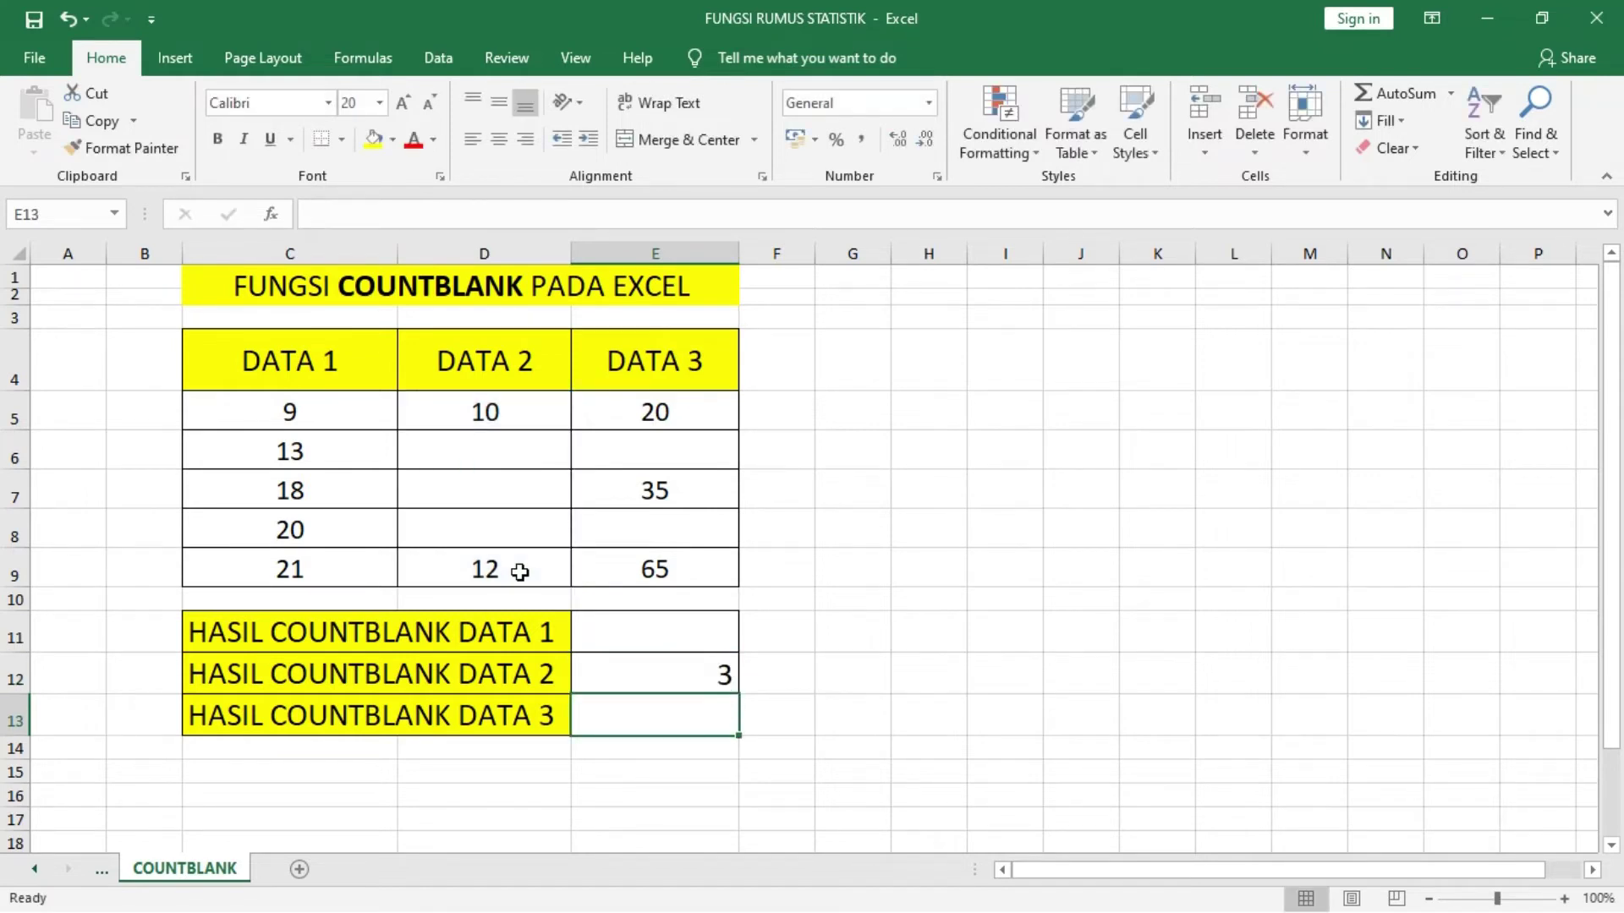
left_click_drag(520, 408, 527, 560)
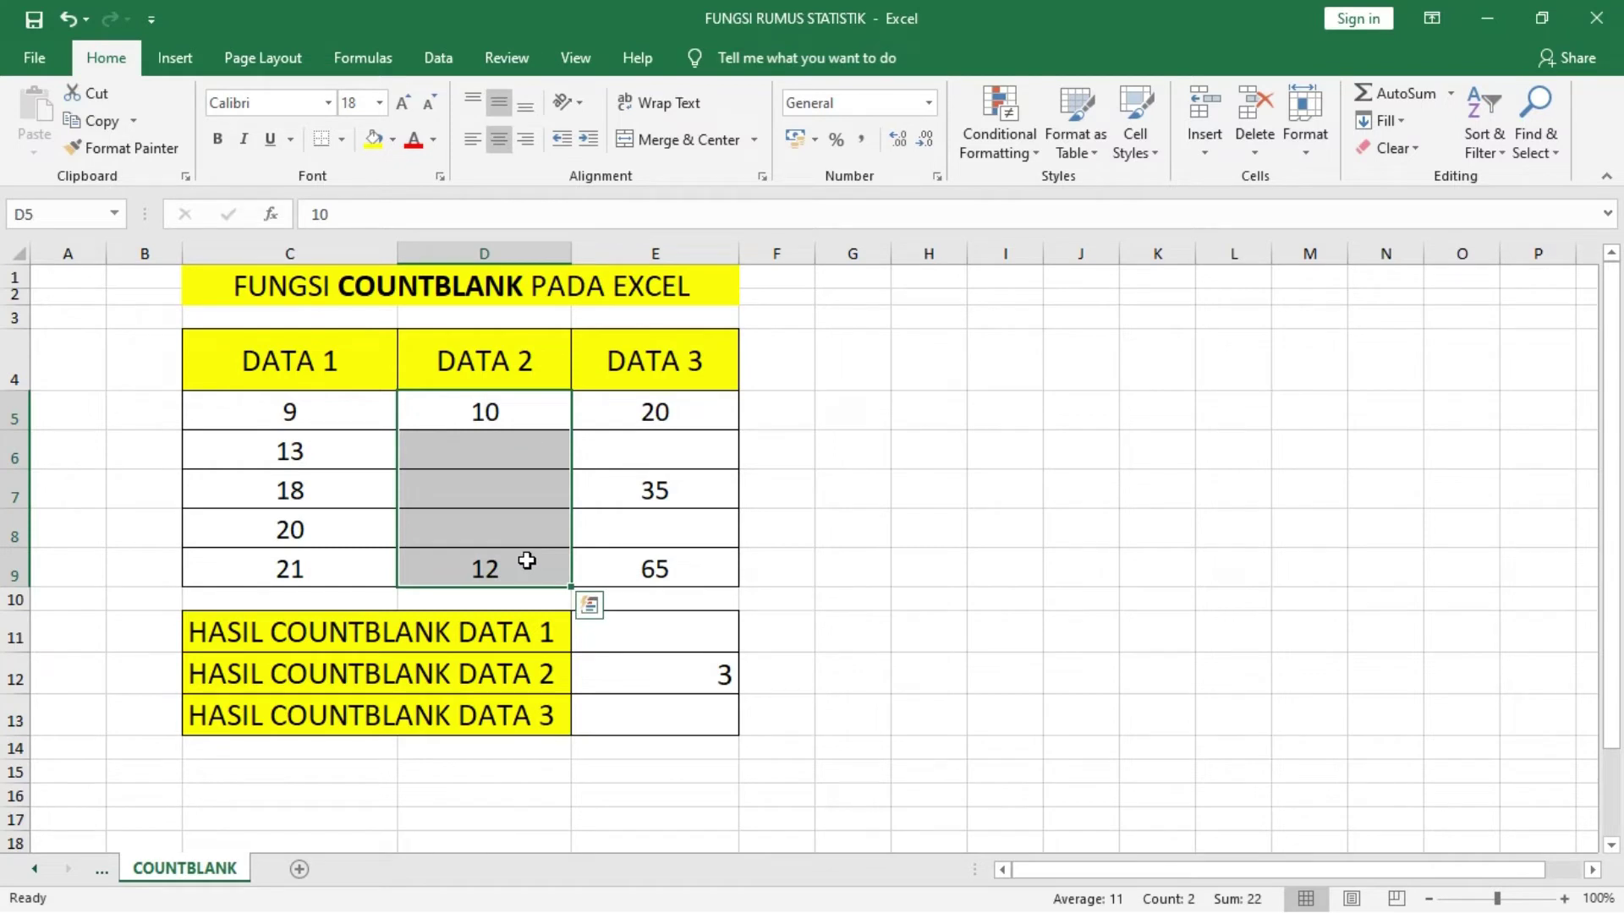
left_click(512, 446)
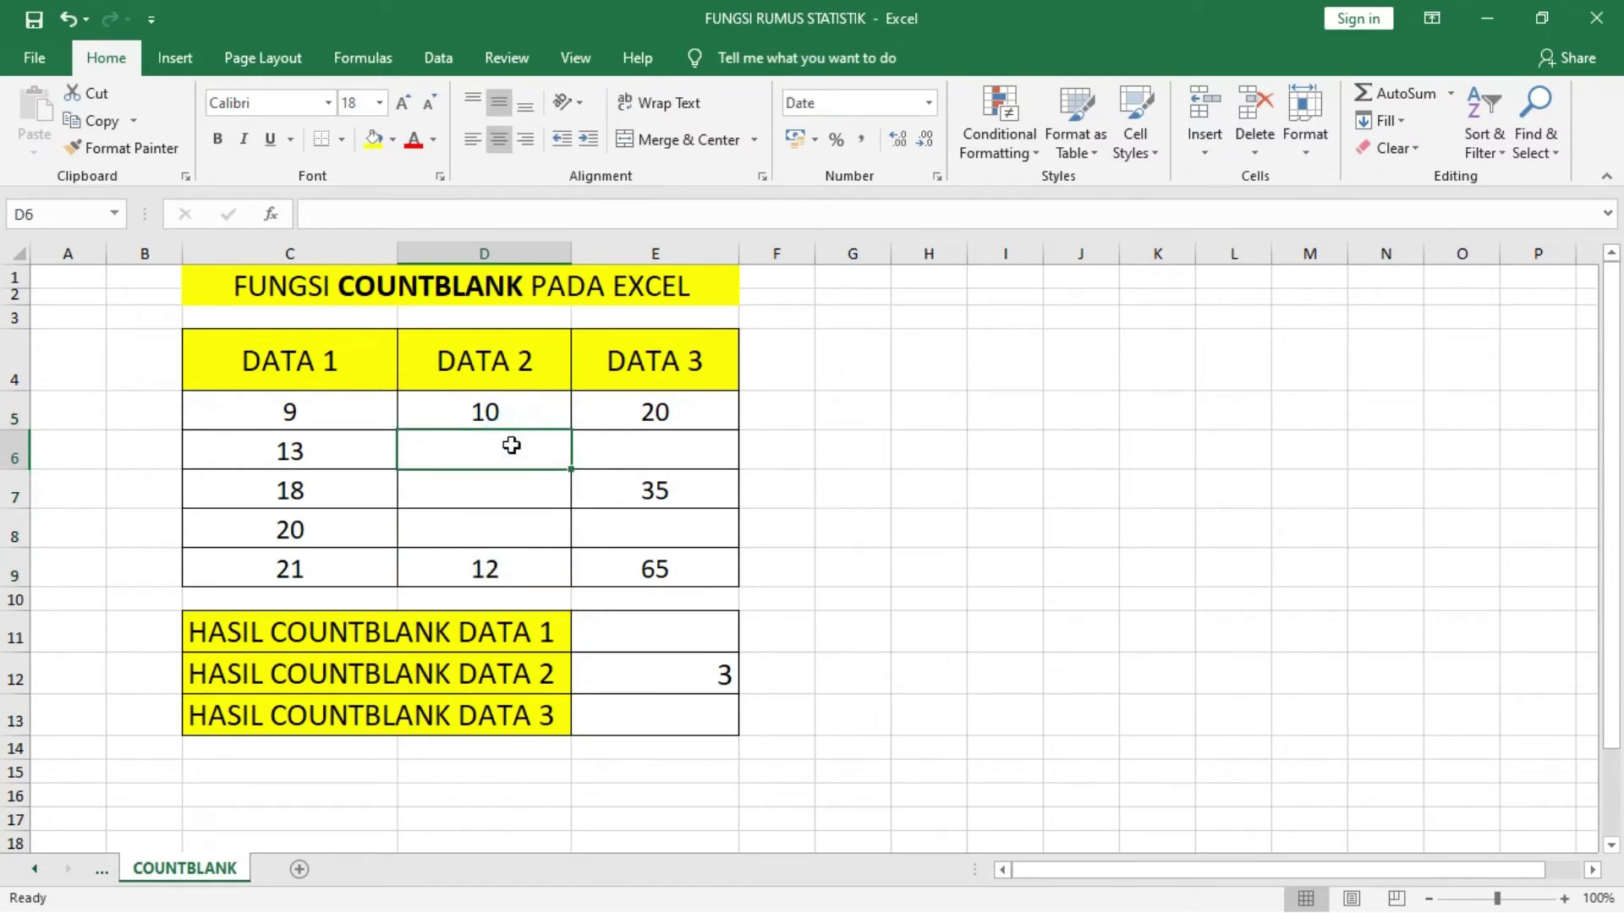
left_click(507, 486)
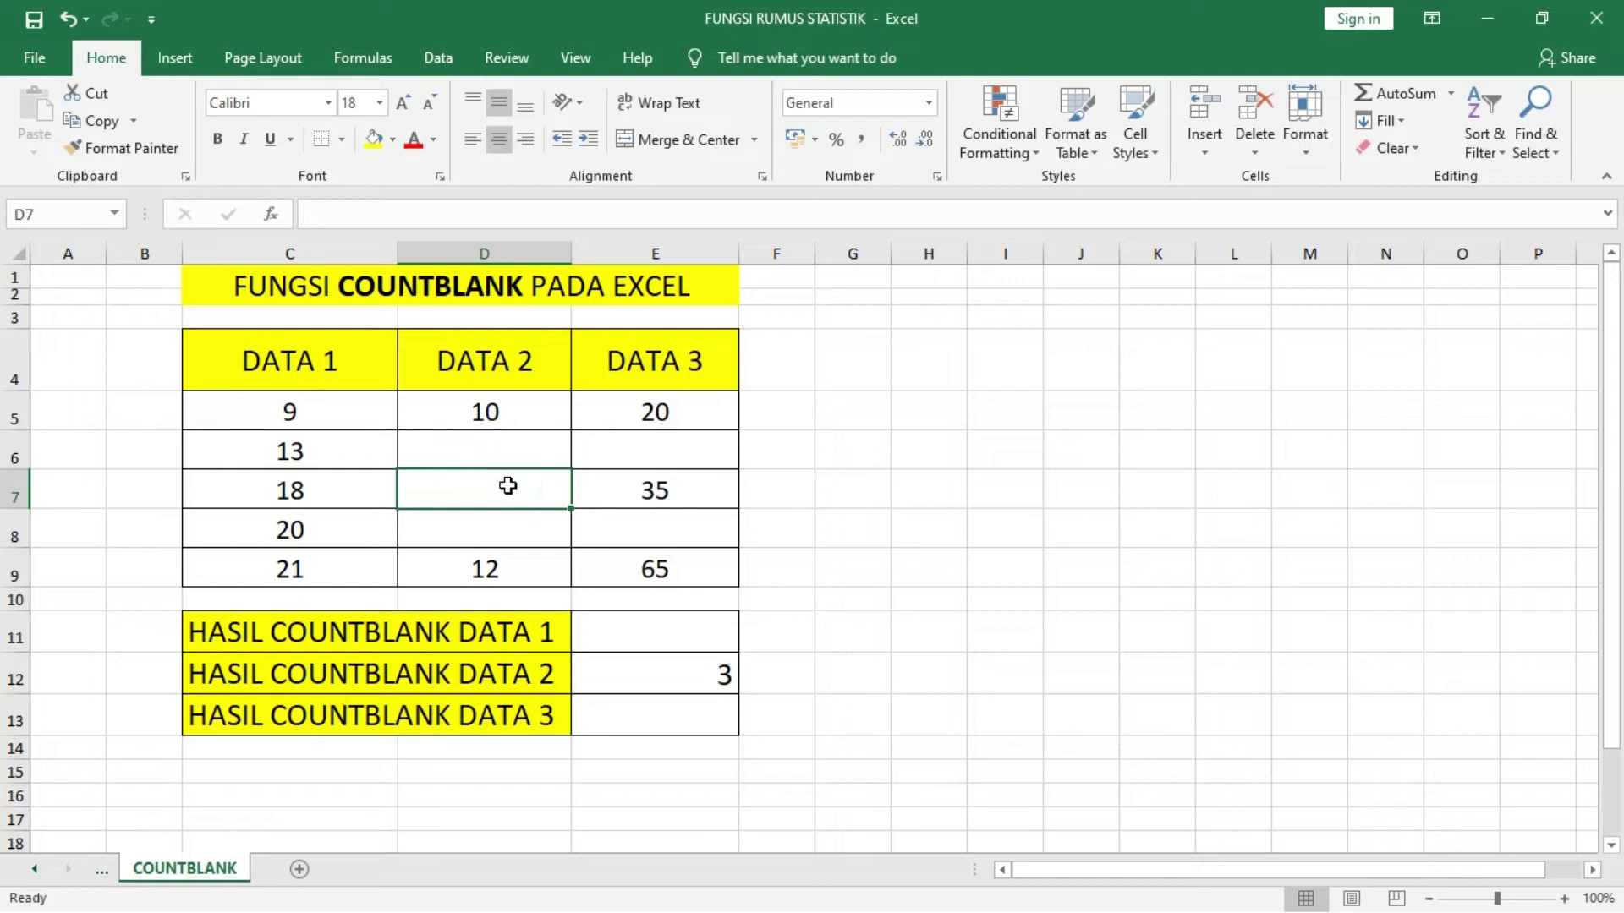
left_click(504, 527)
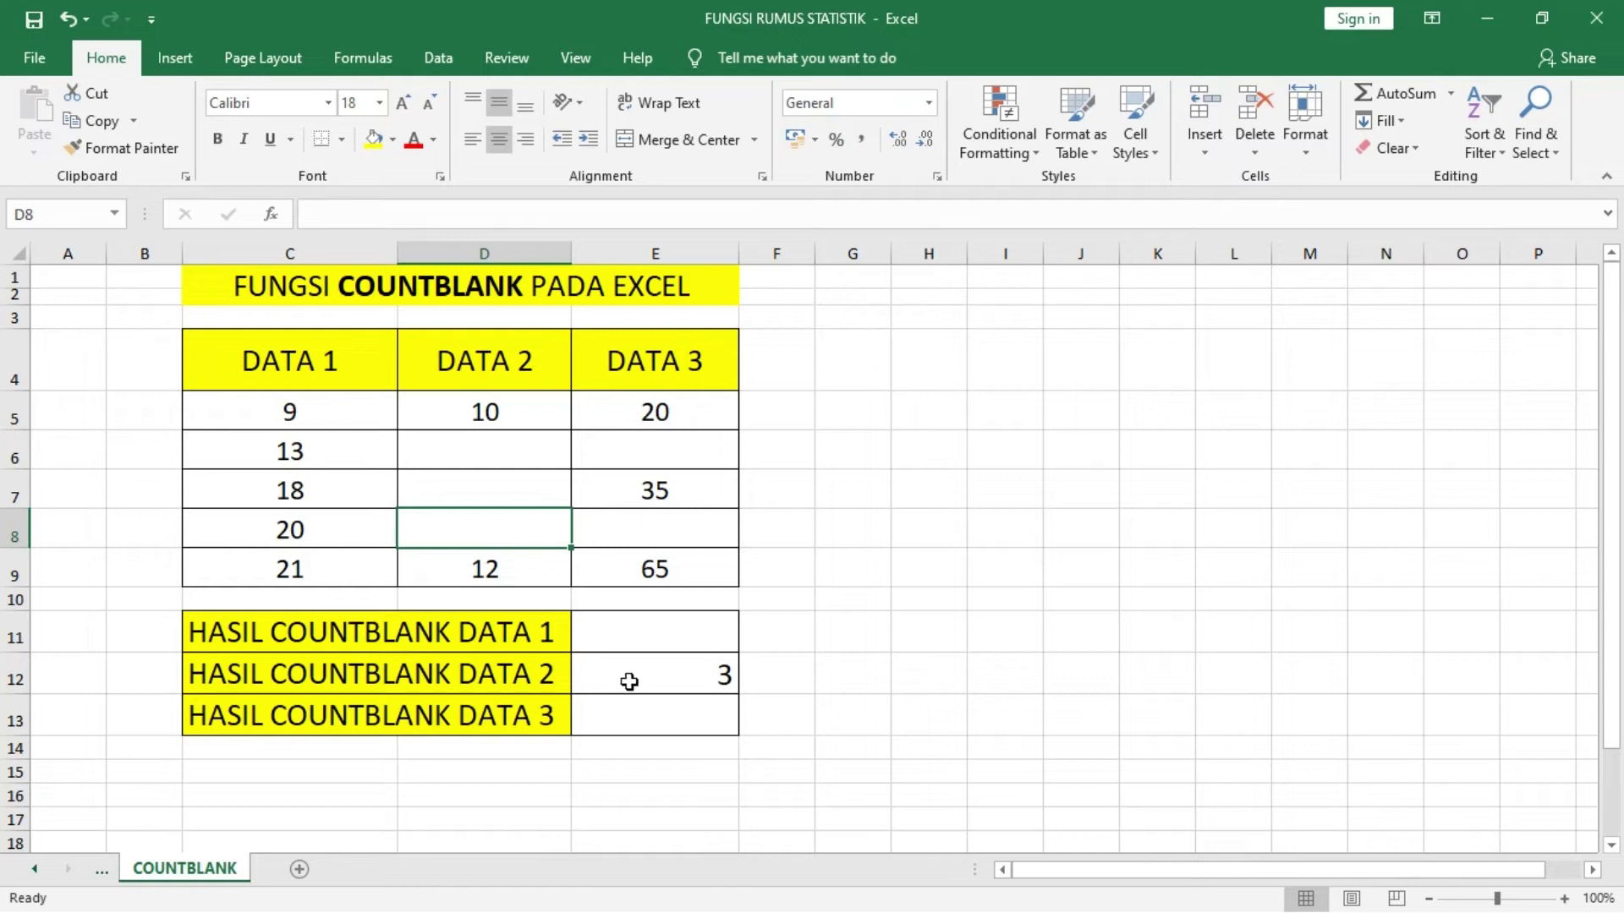
left_click(693, 675)
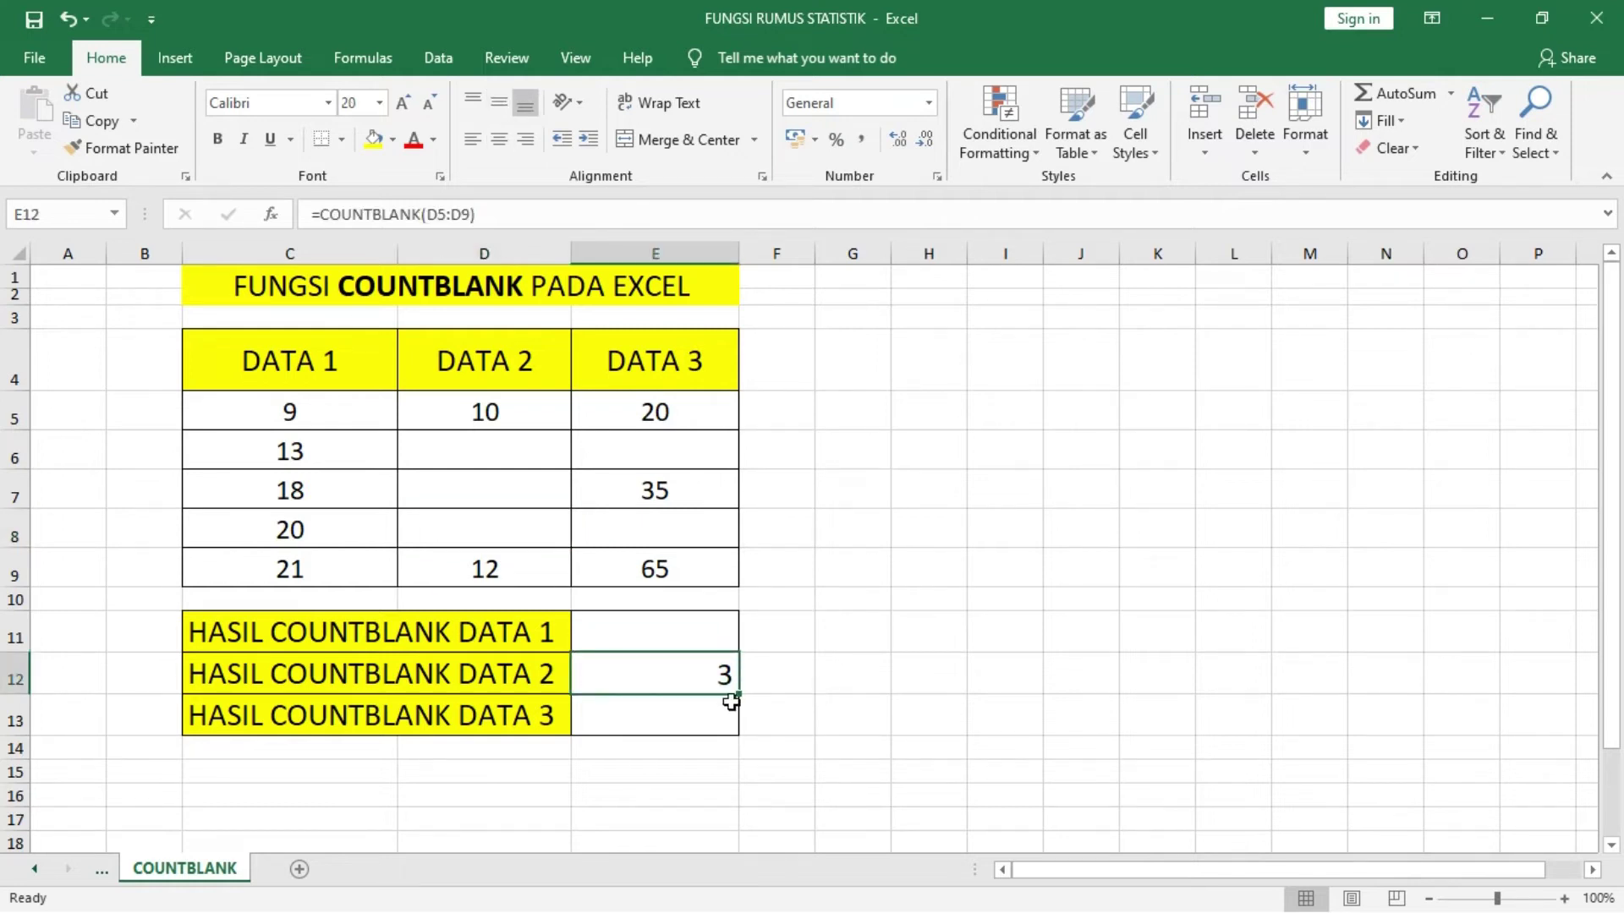
left_click(653, 717)
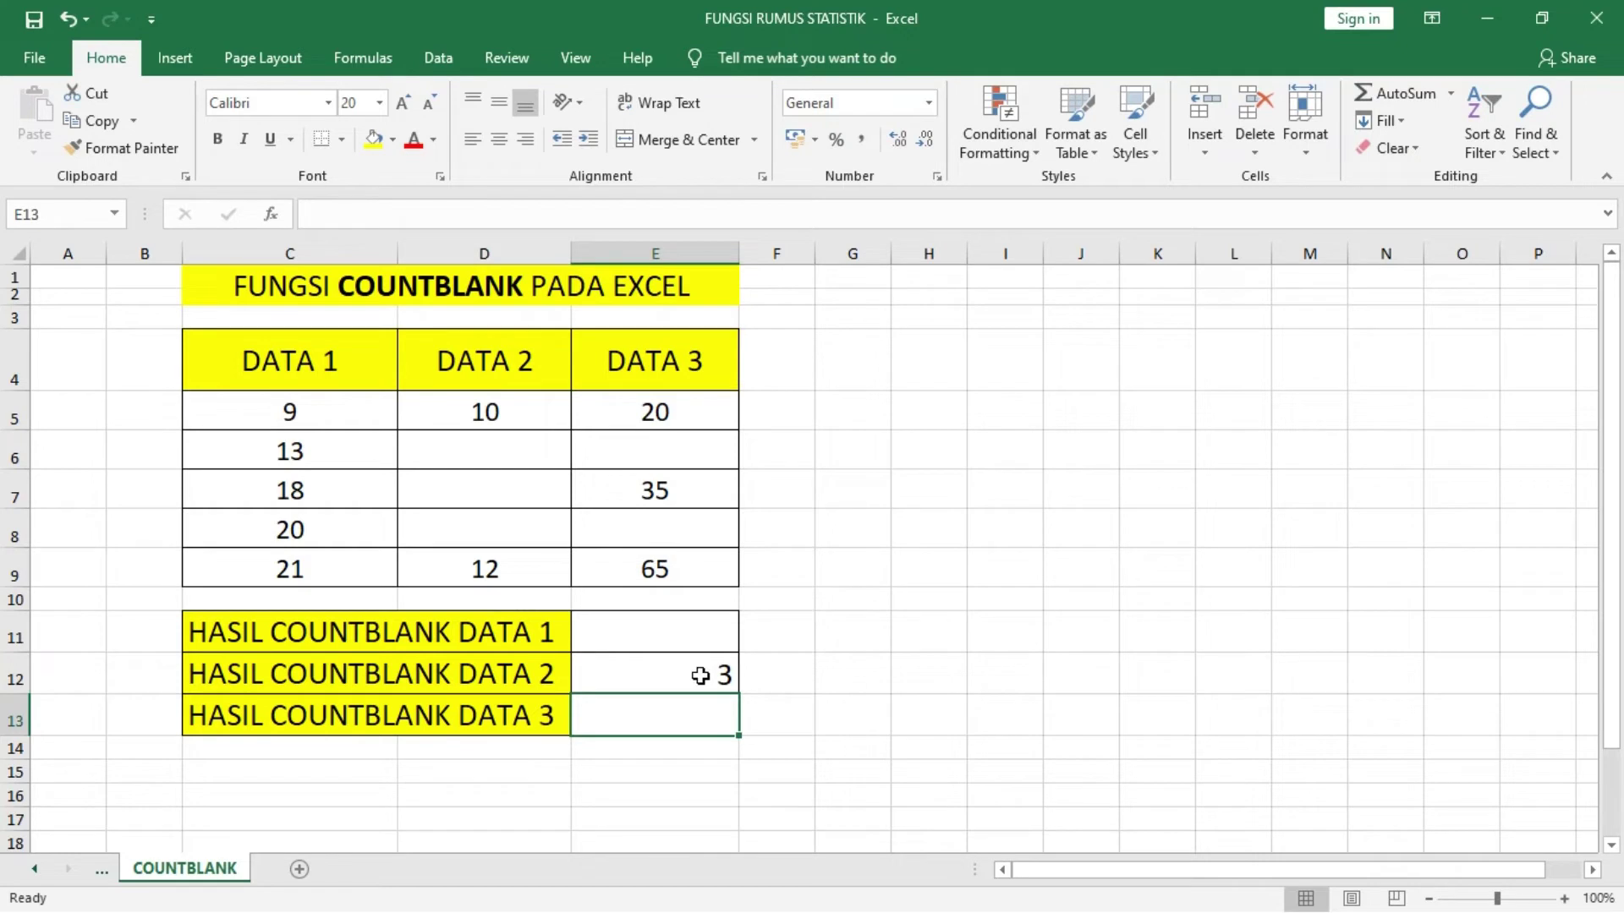
Enter =COUNTBLANK(E5:E9) in E13 to count the blanks in the DATA 3 column.
type("=CO")
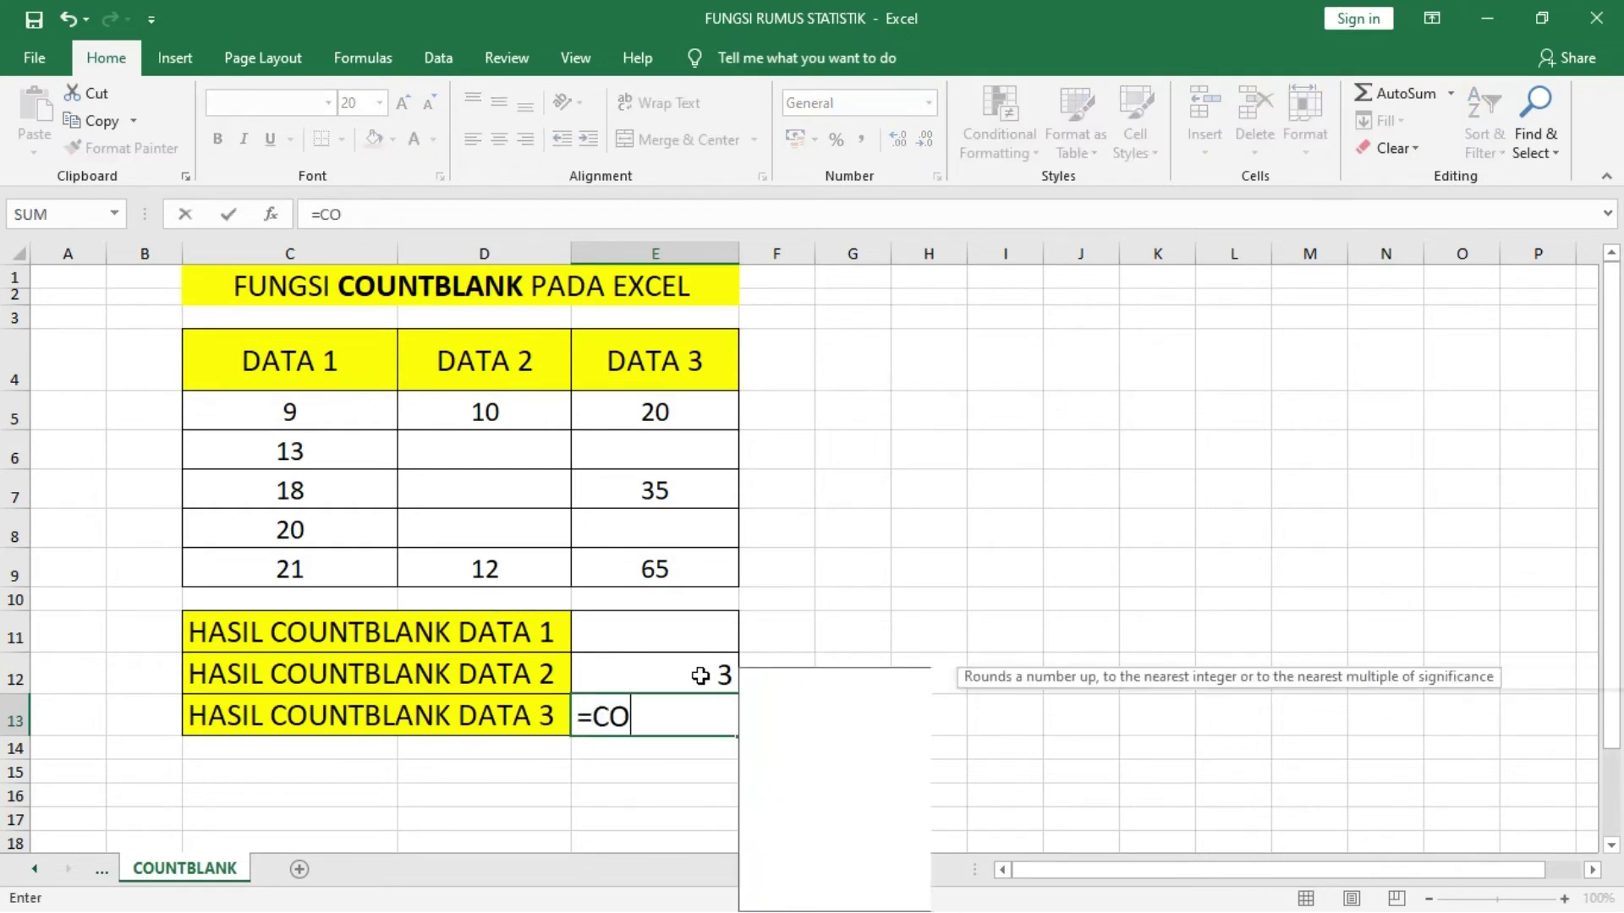
type("UNTB")
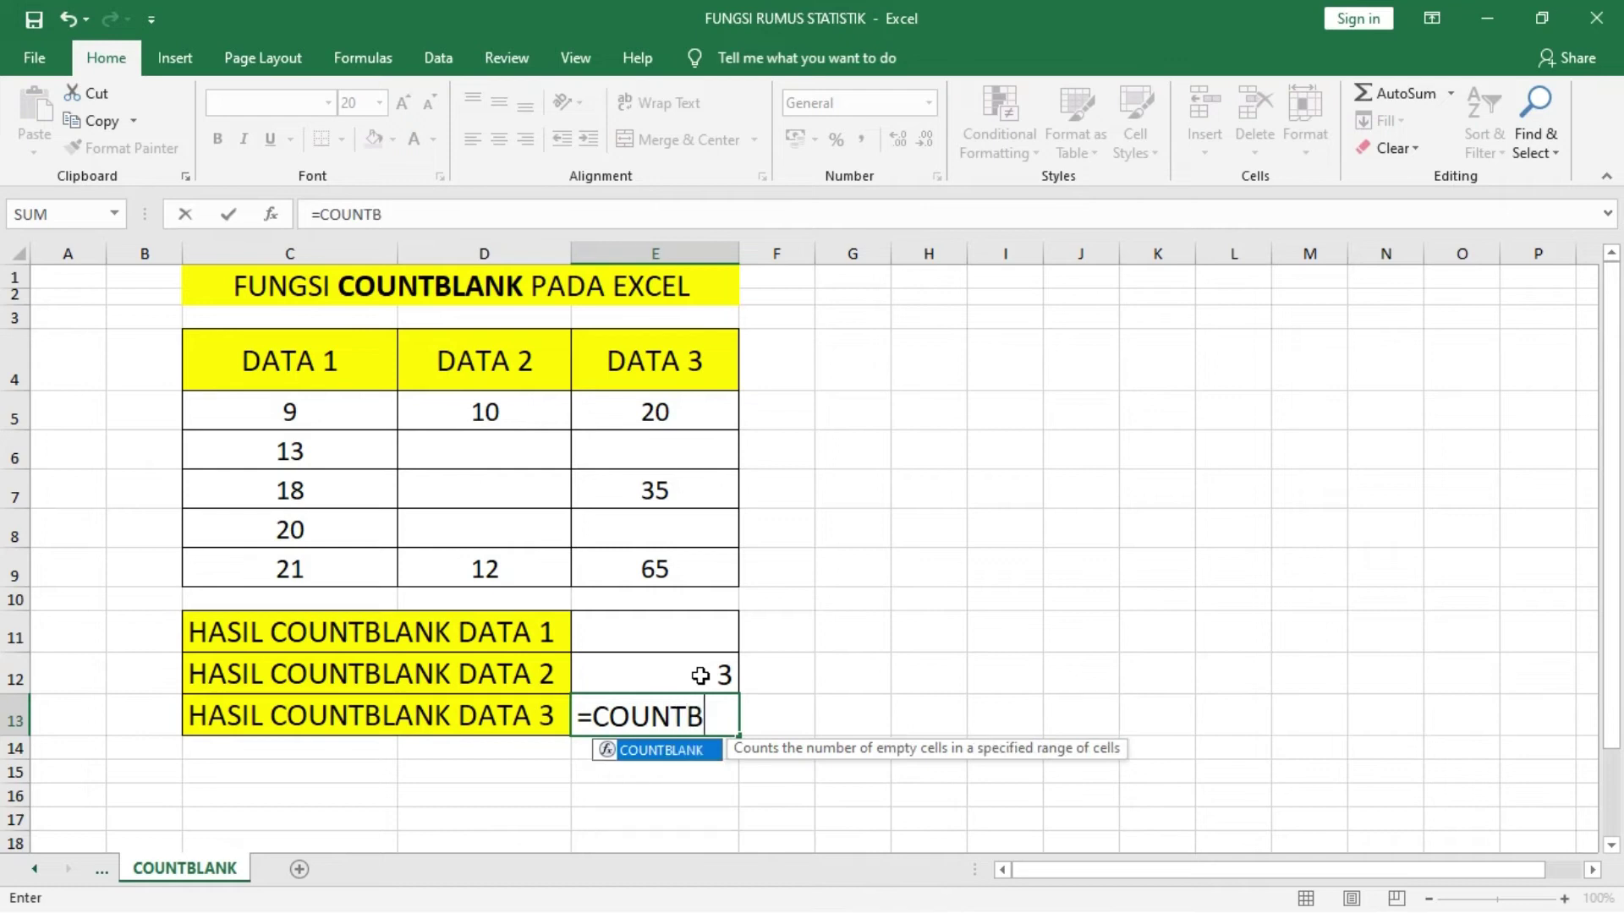
type("LANK")
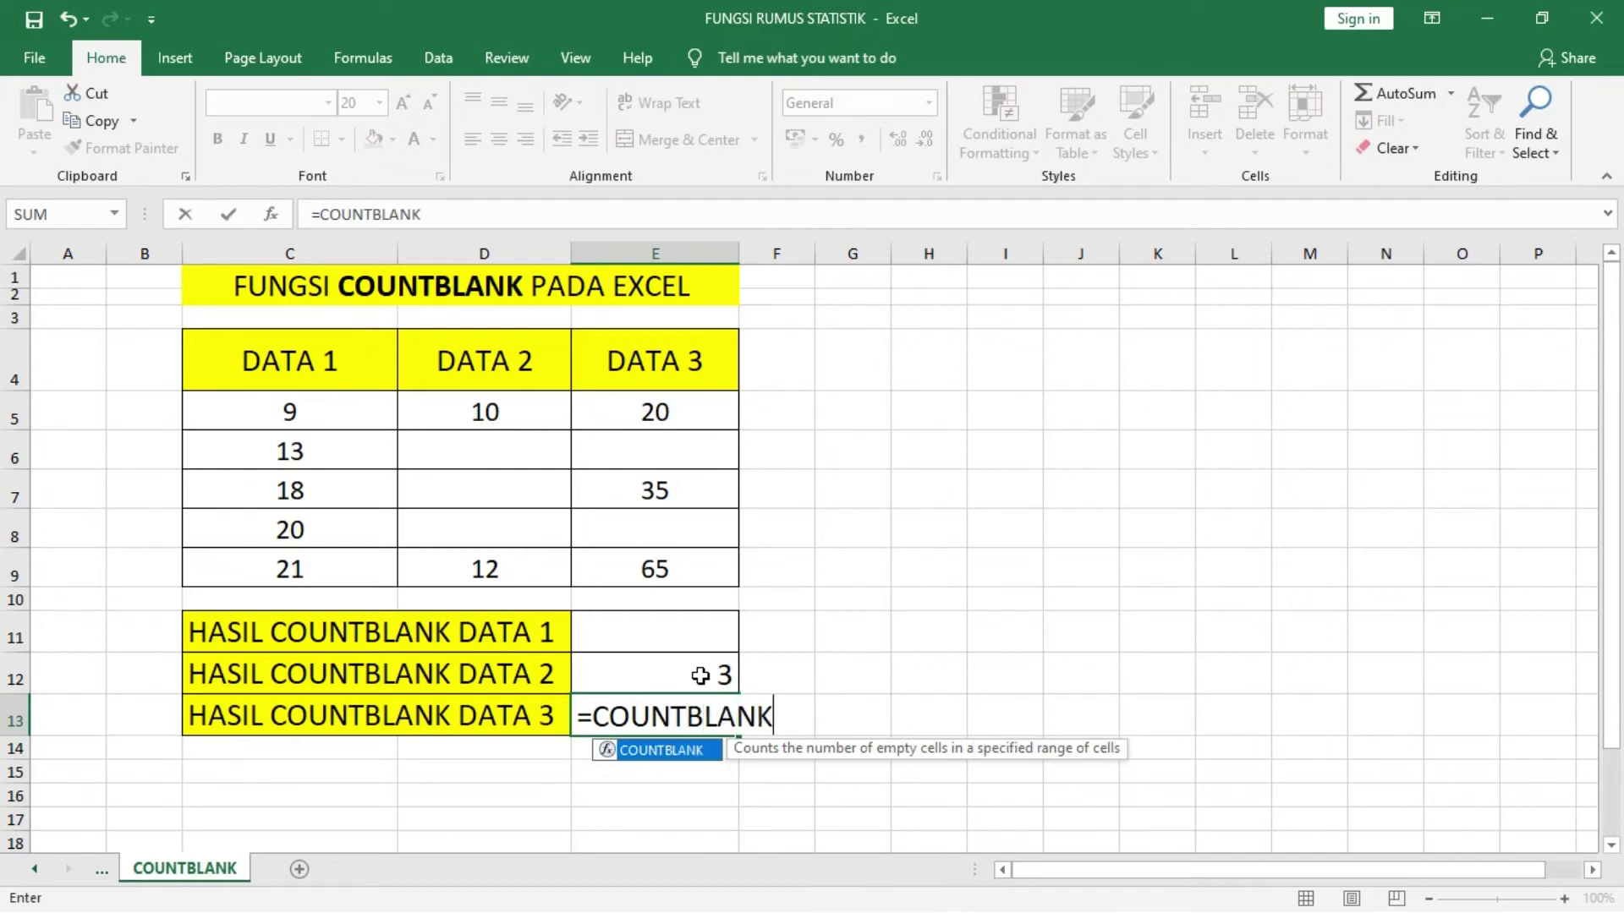
type("(")
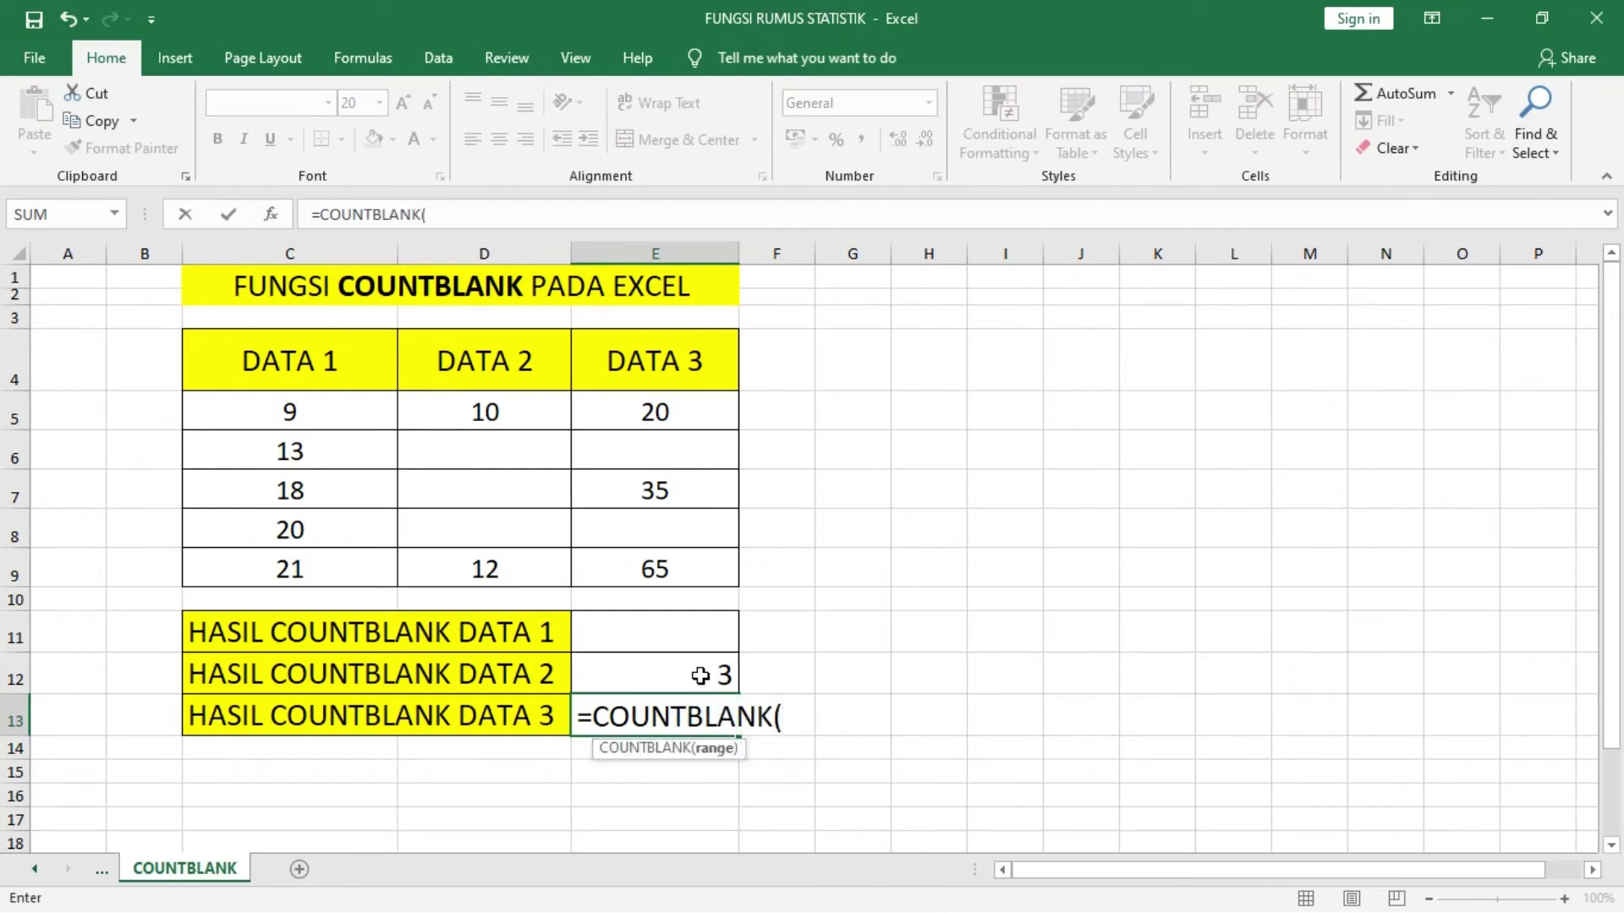
left_click(689, 413)
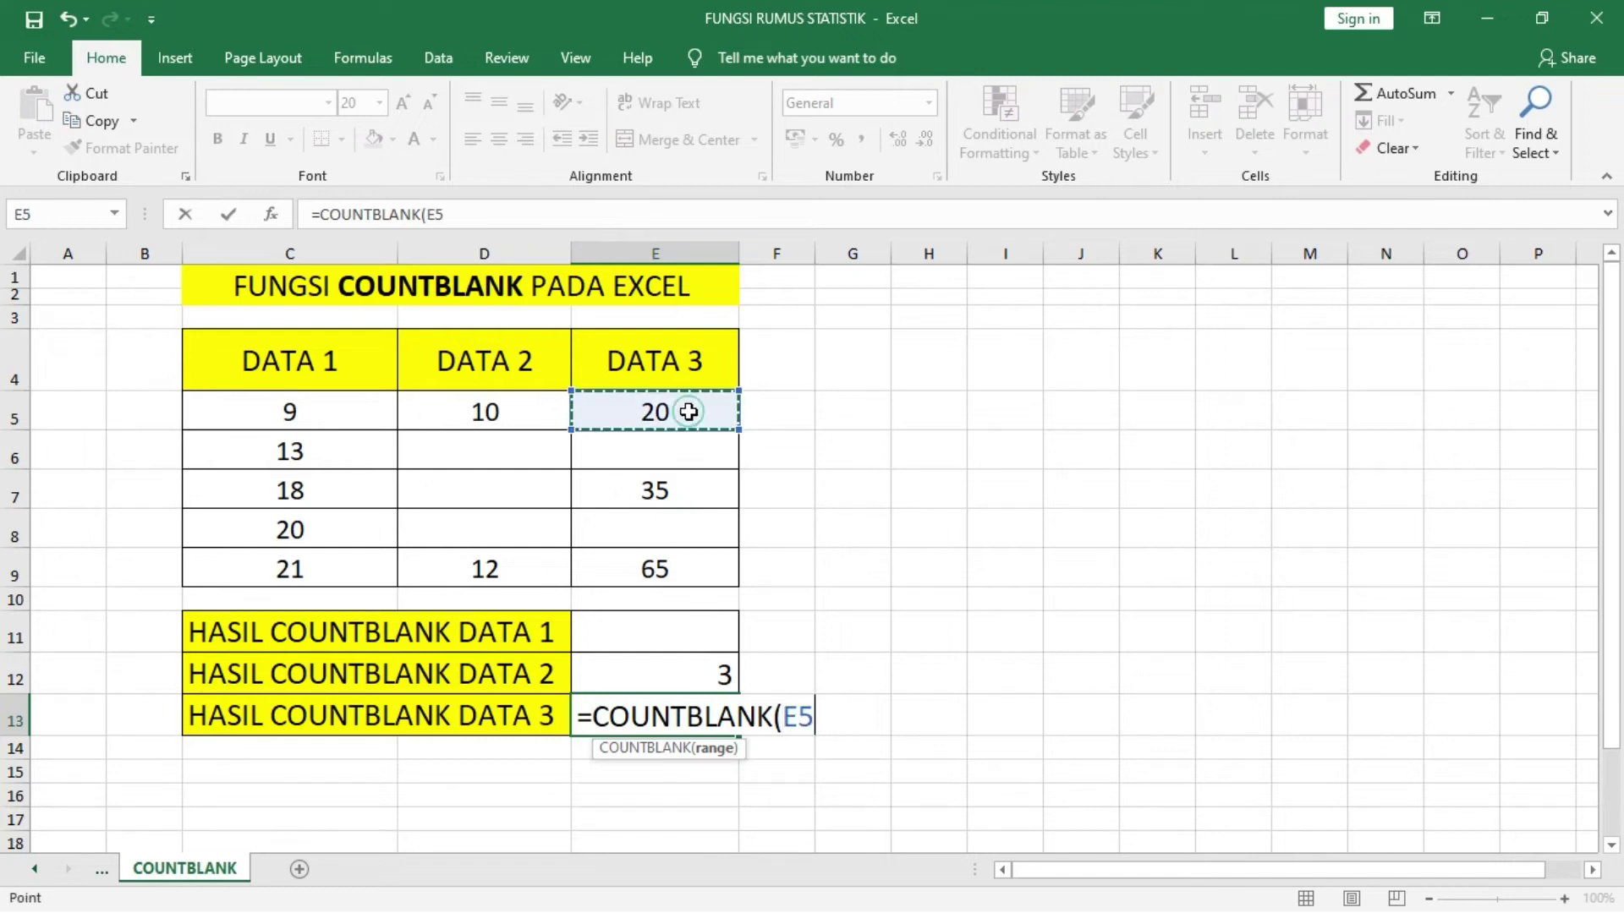
left_click_drag(689, 412, 693, 555)
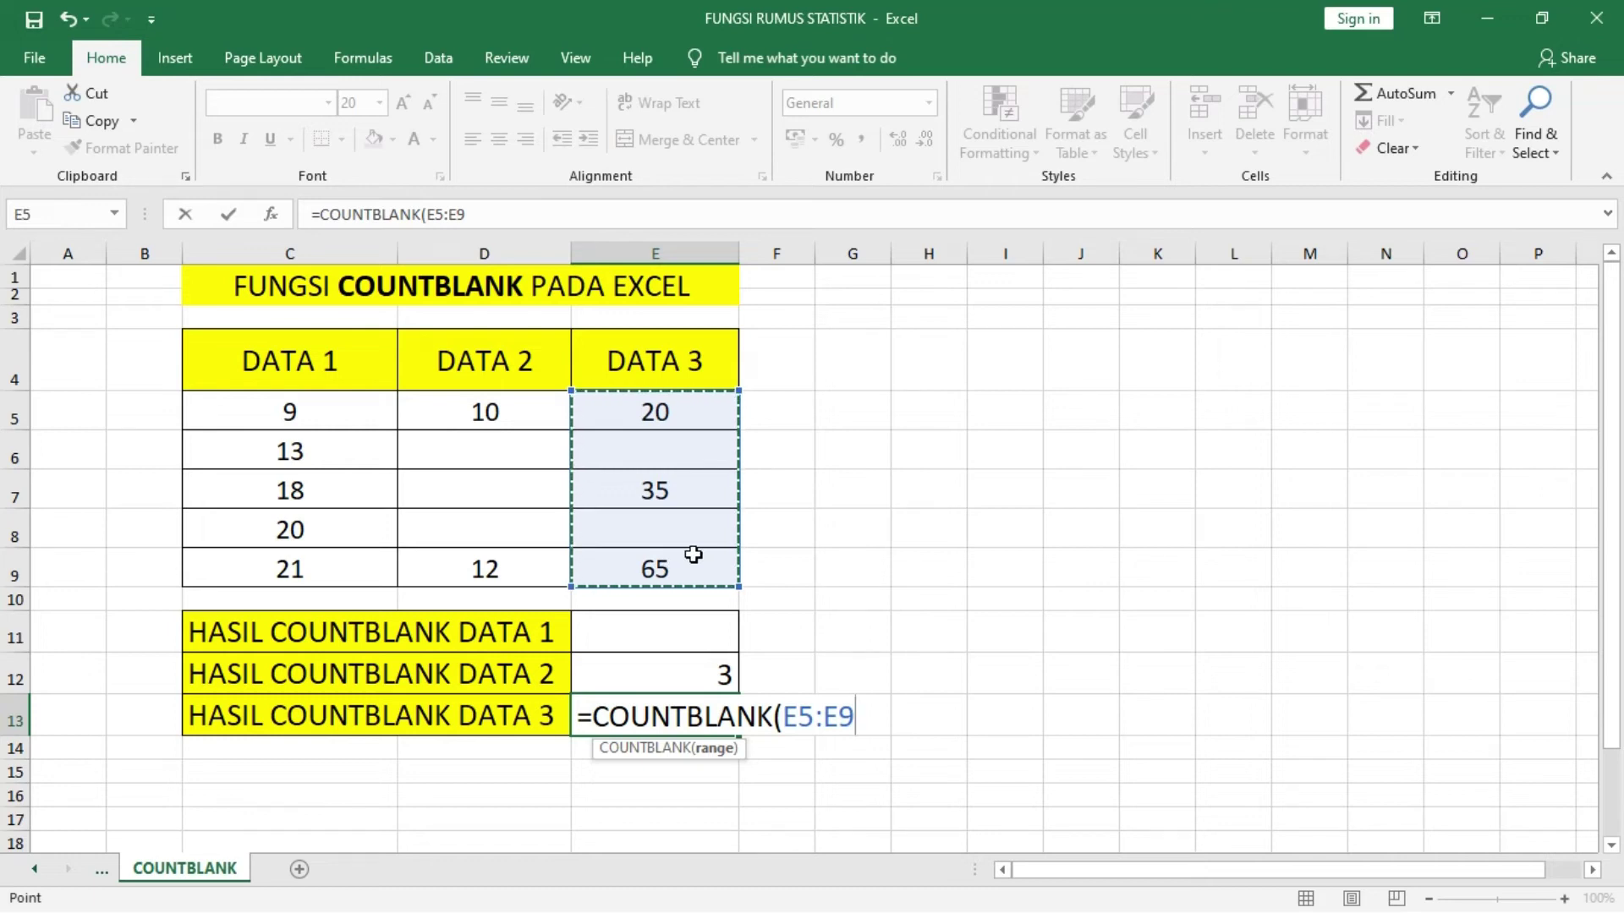
type(")")
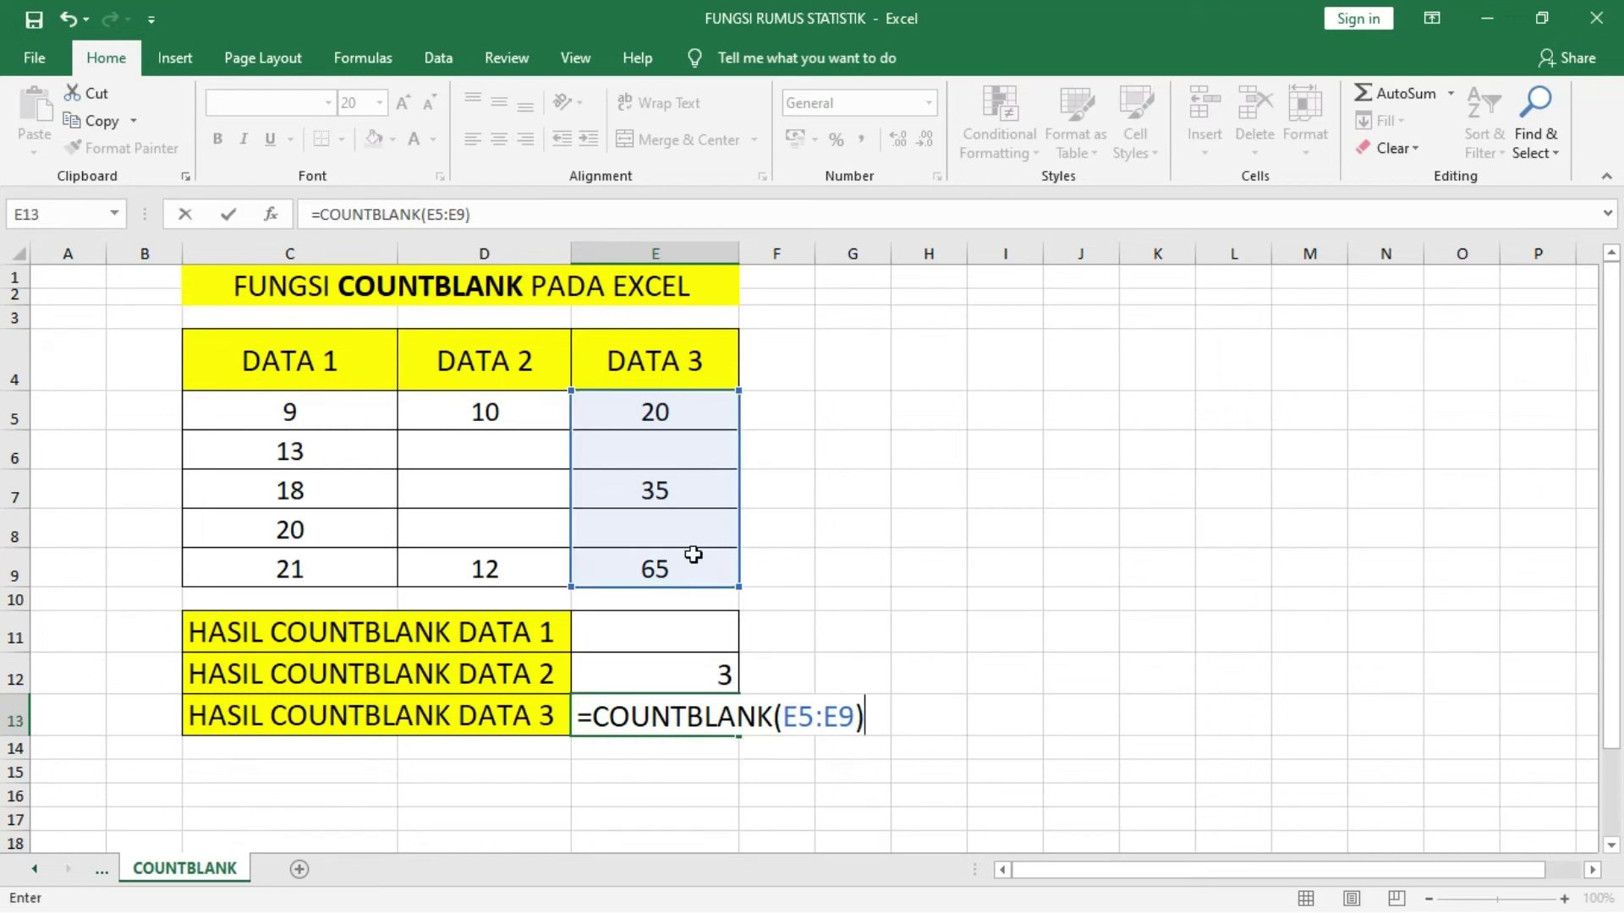
key("Return")
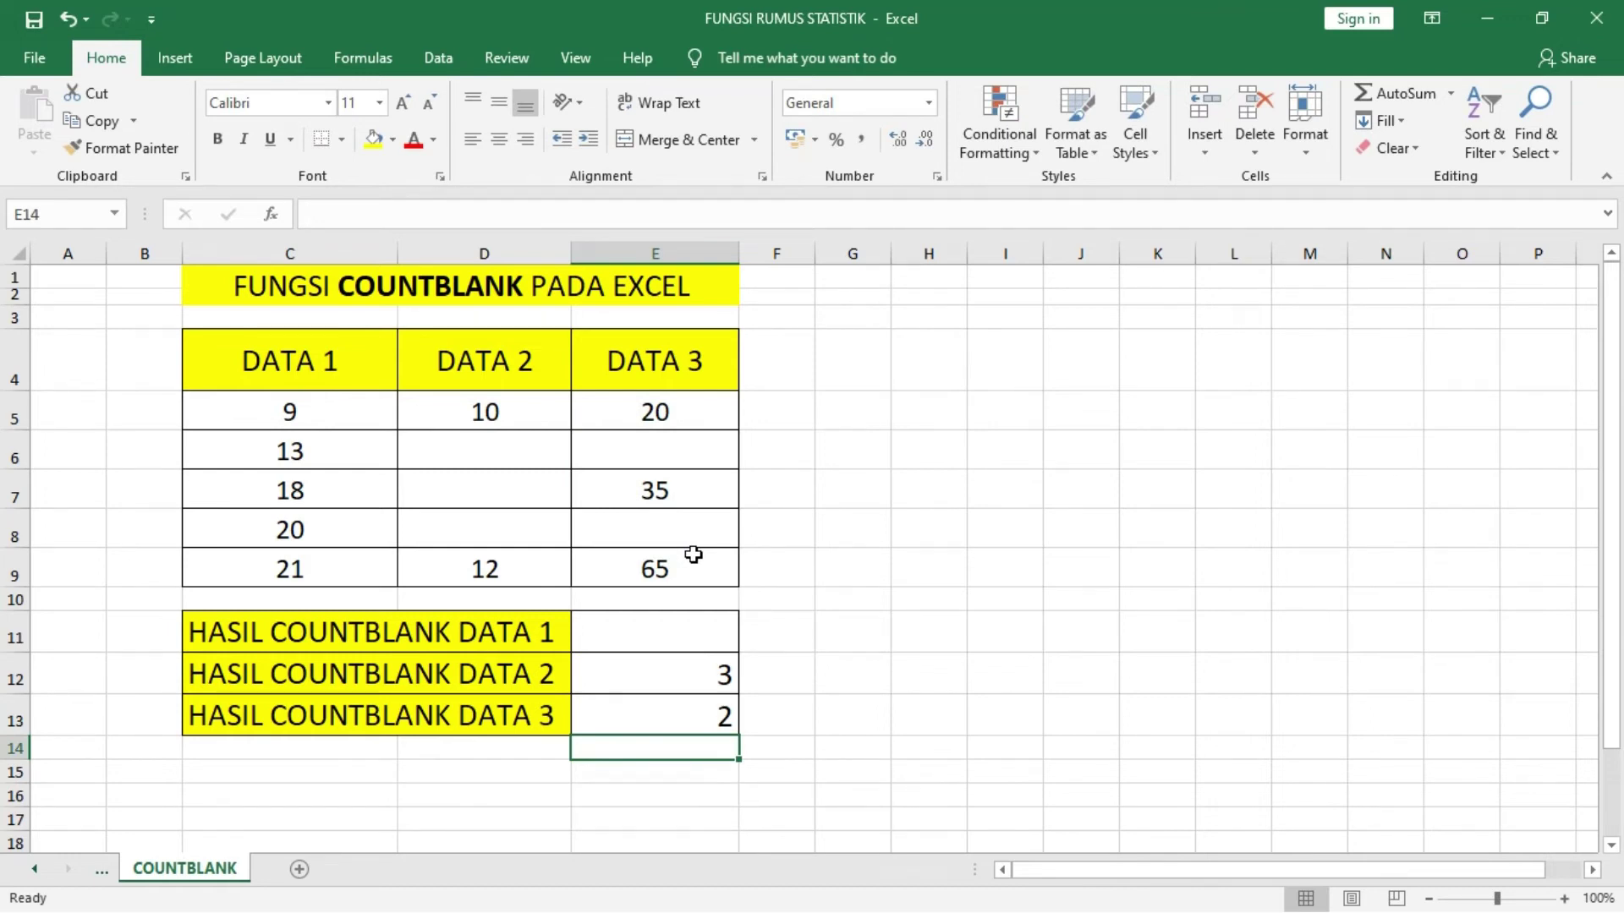
Clear the 35 and 65 from DATA 3 (E7:E9) so E13's count rises to 4.
left_click_drag(688, 417, 689, 555)
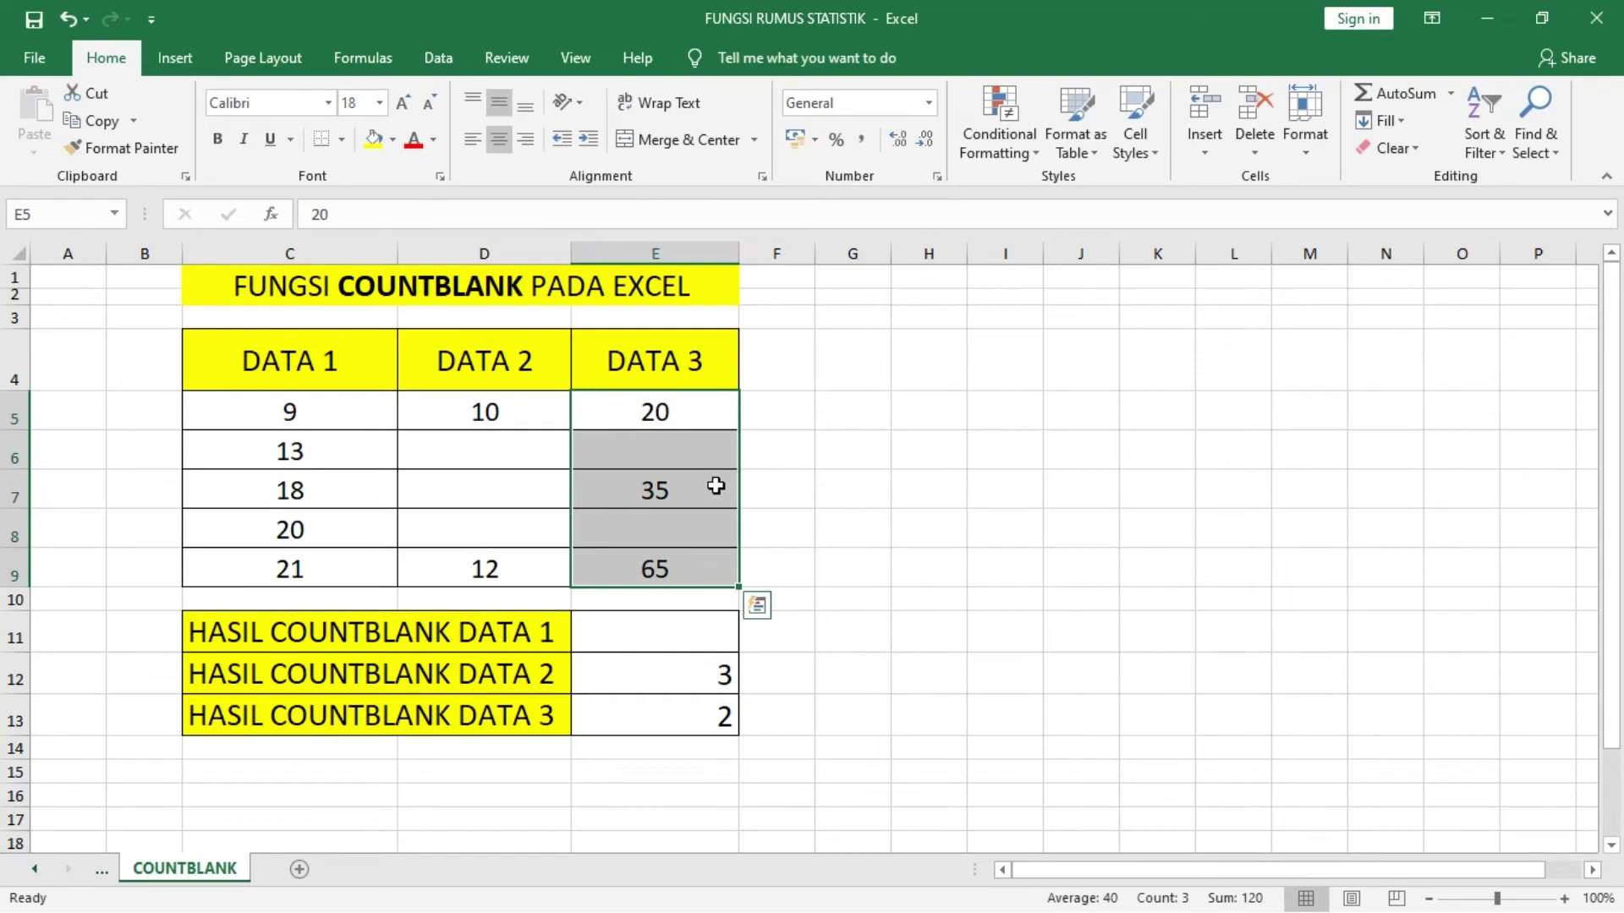
left_click(684, 453)
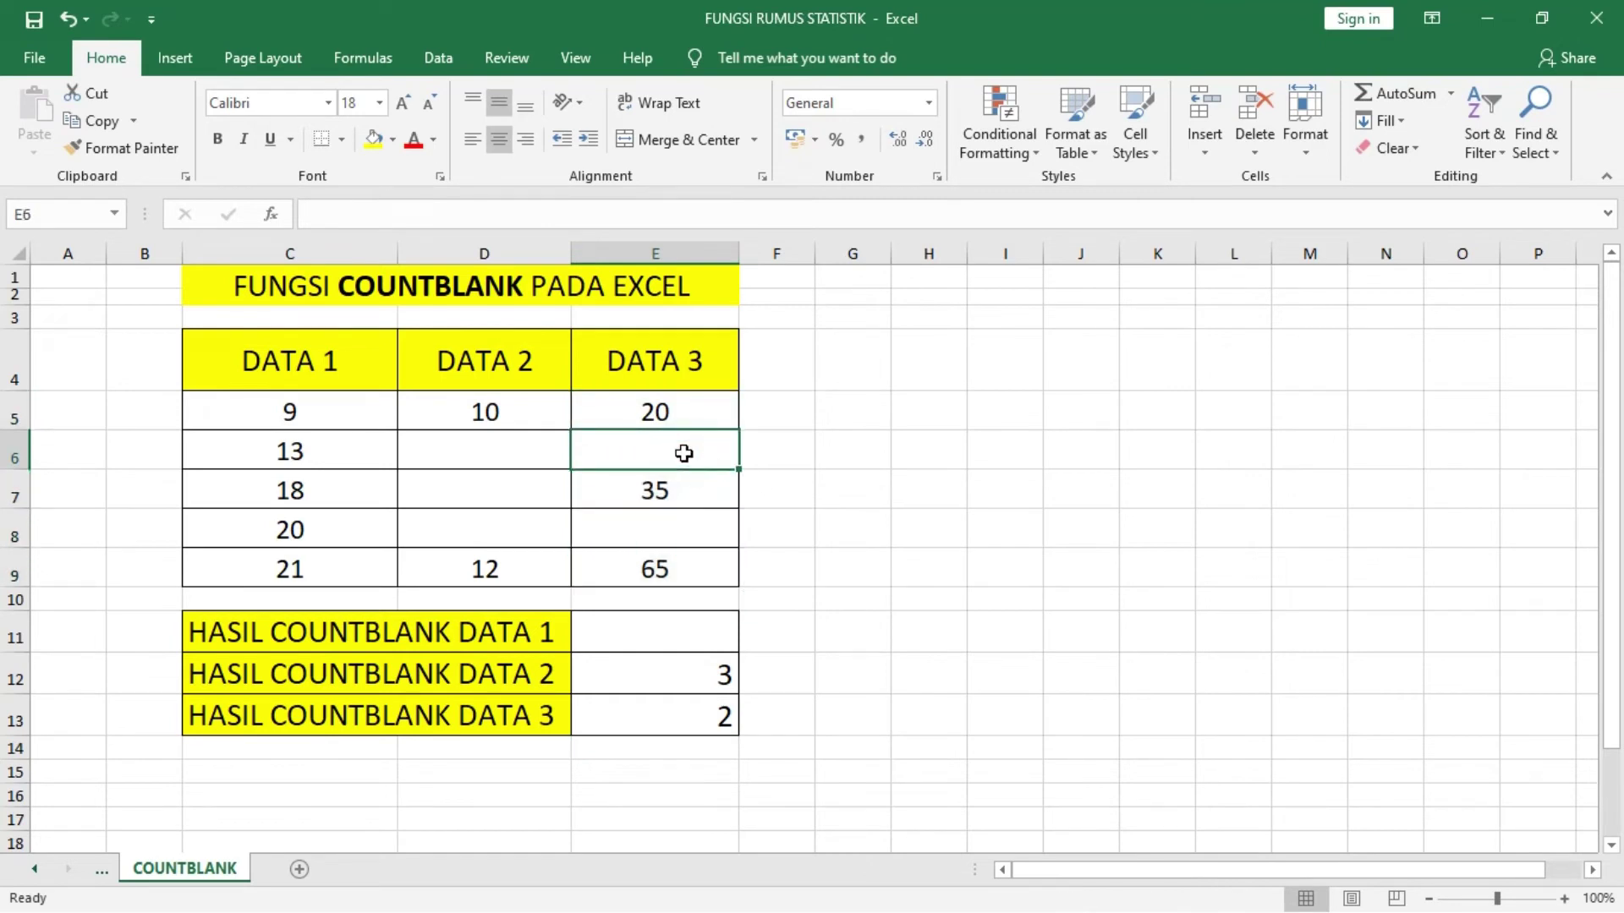
left_click(679, 526)
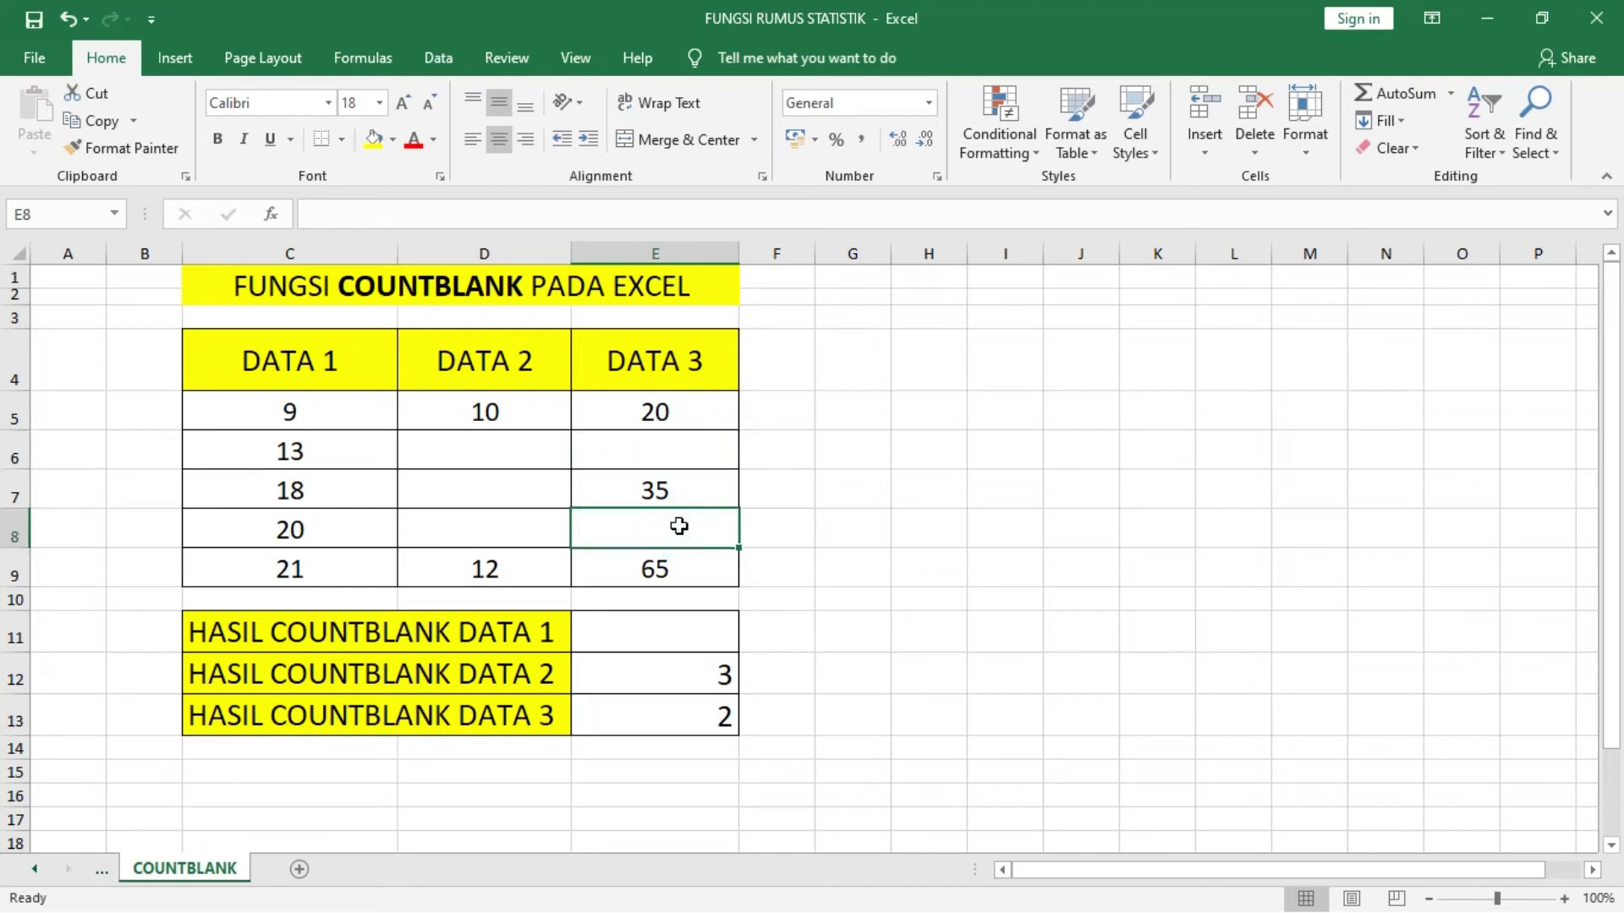
left_click_drag(676, 496, 675, 574)
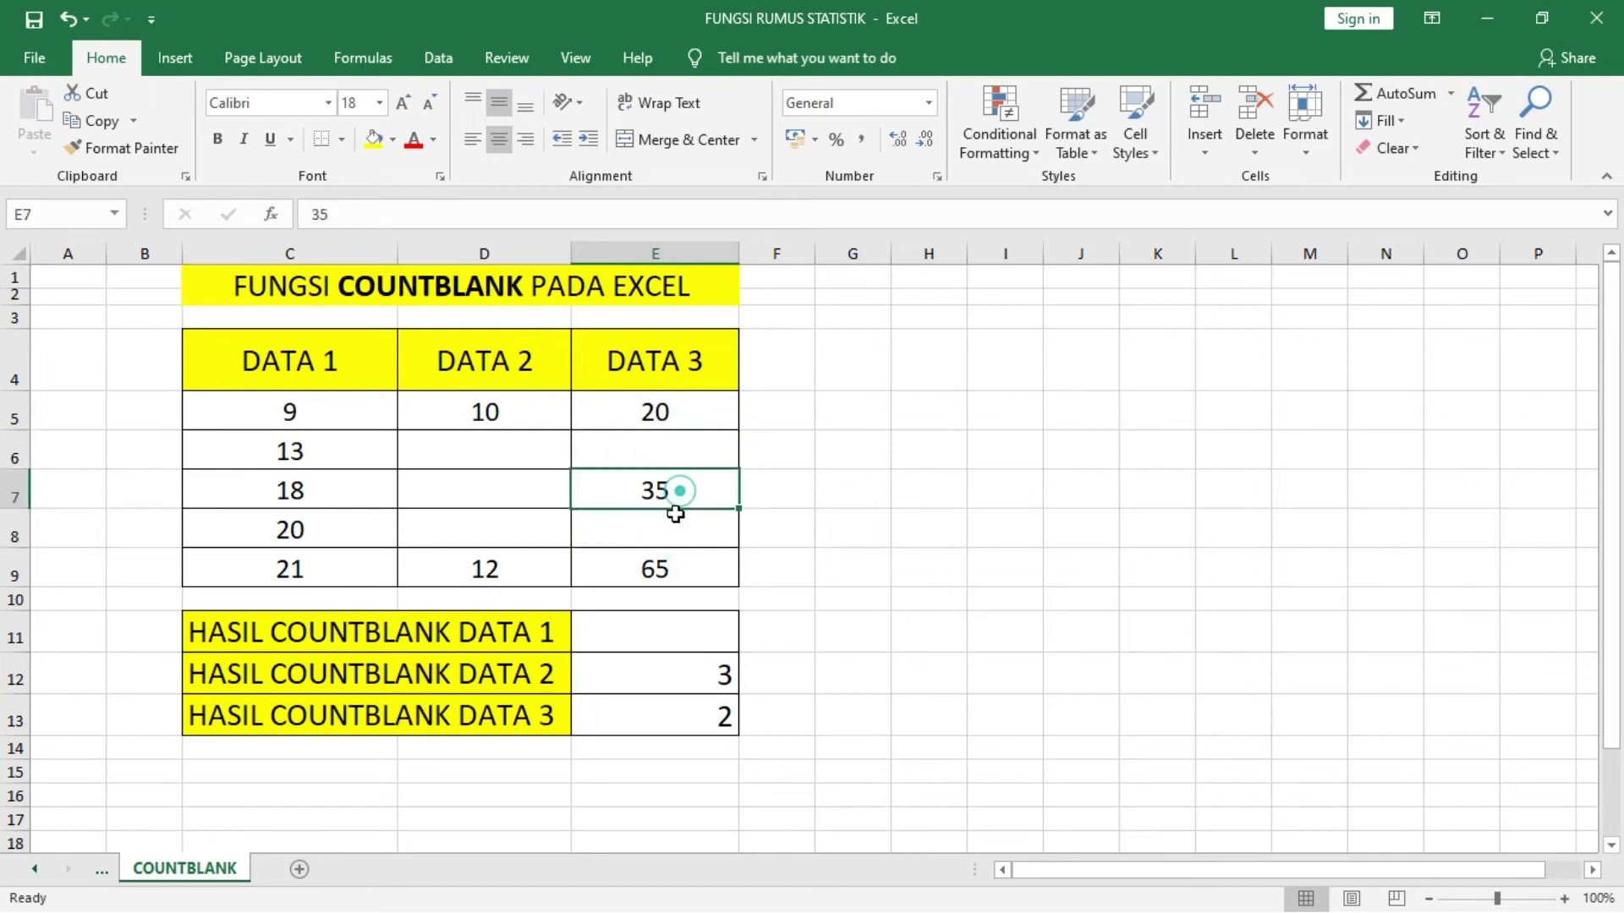
key("Delete")
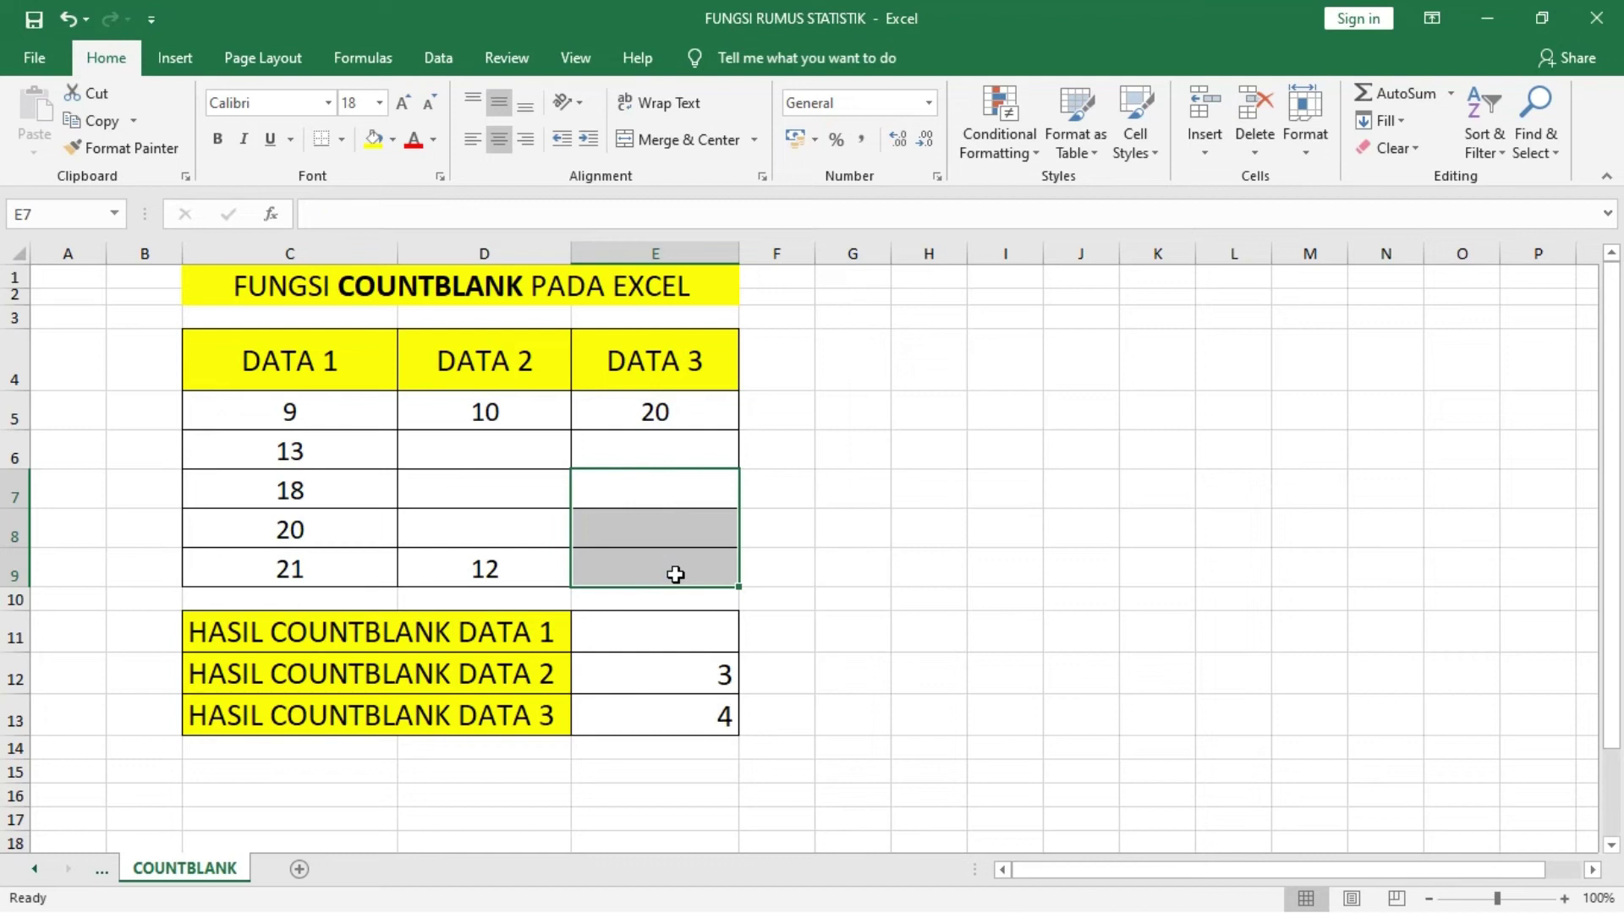
left_click(876, 643)
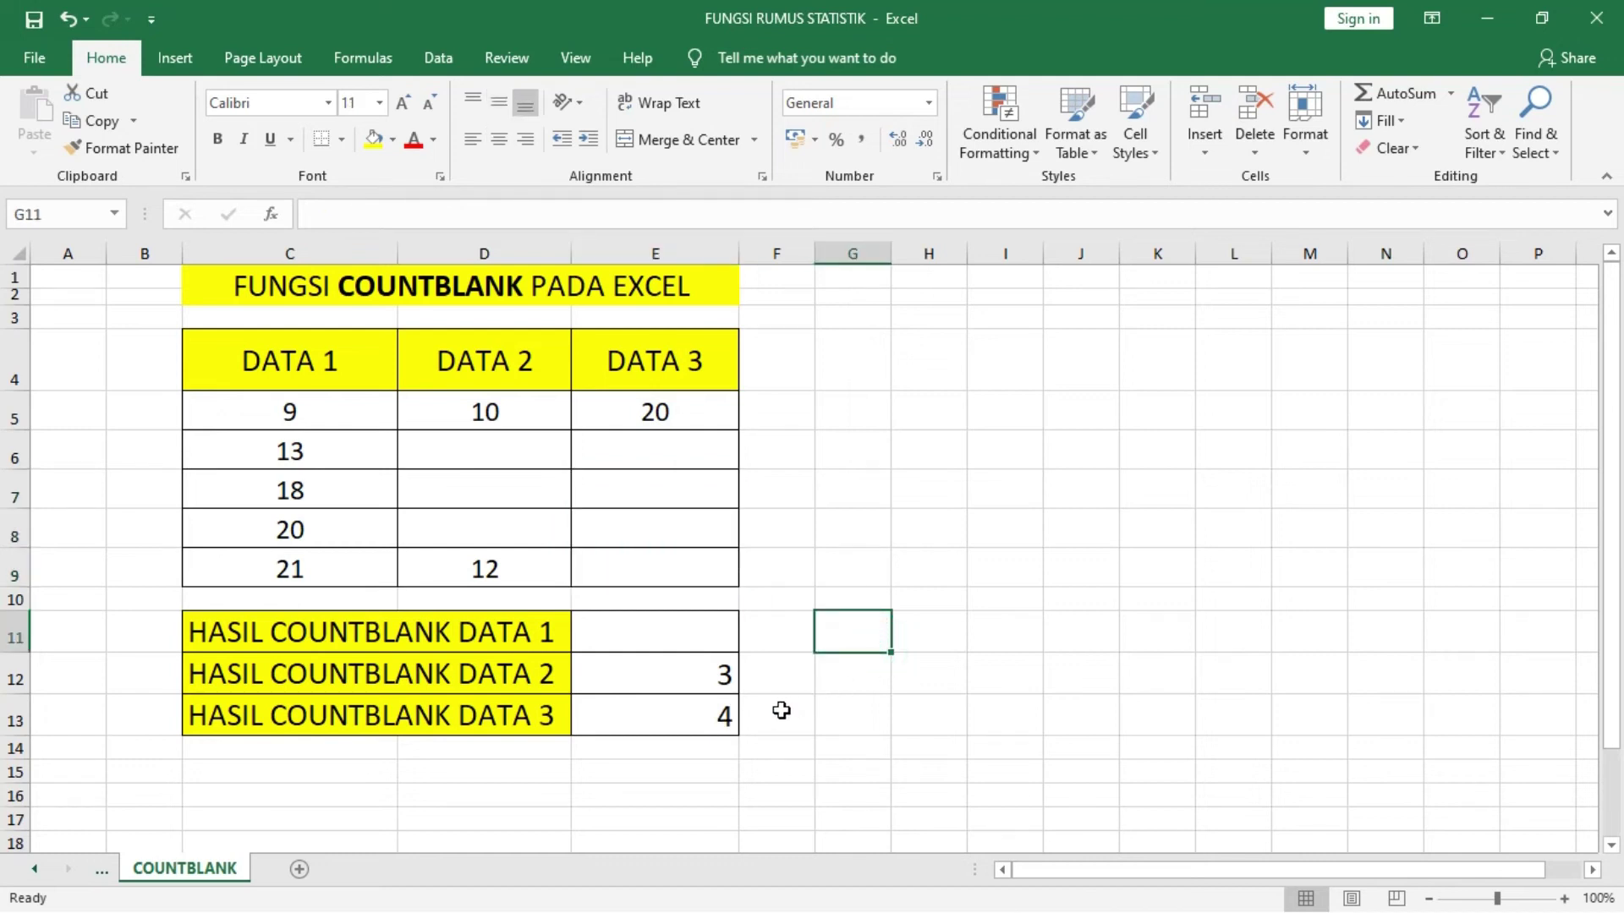
left_click(714, 726)
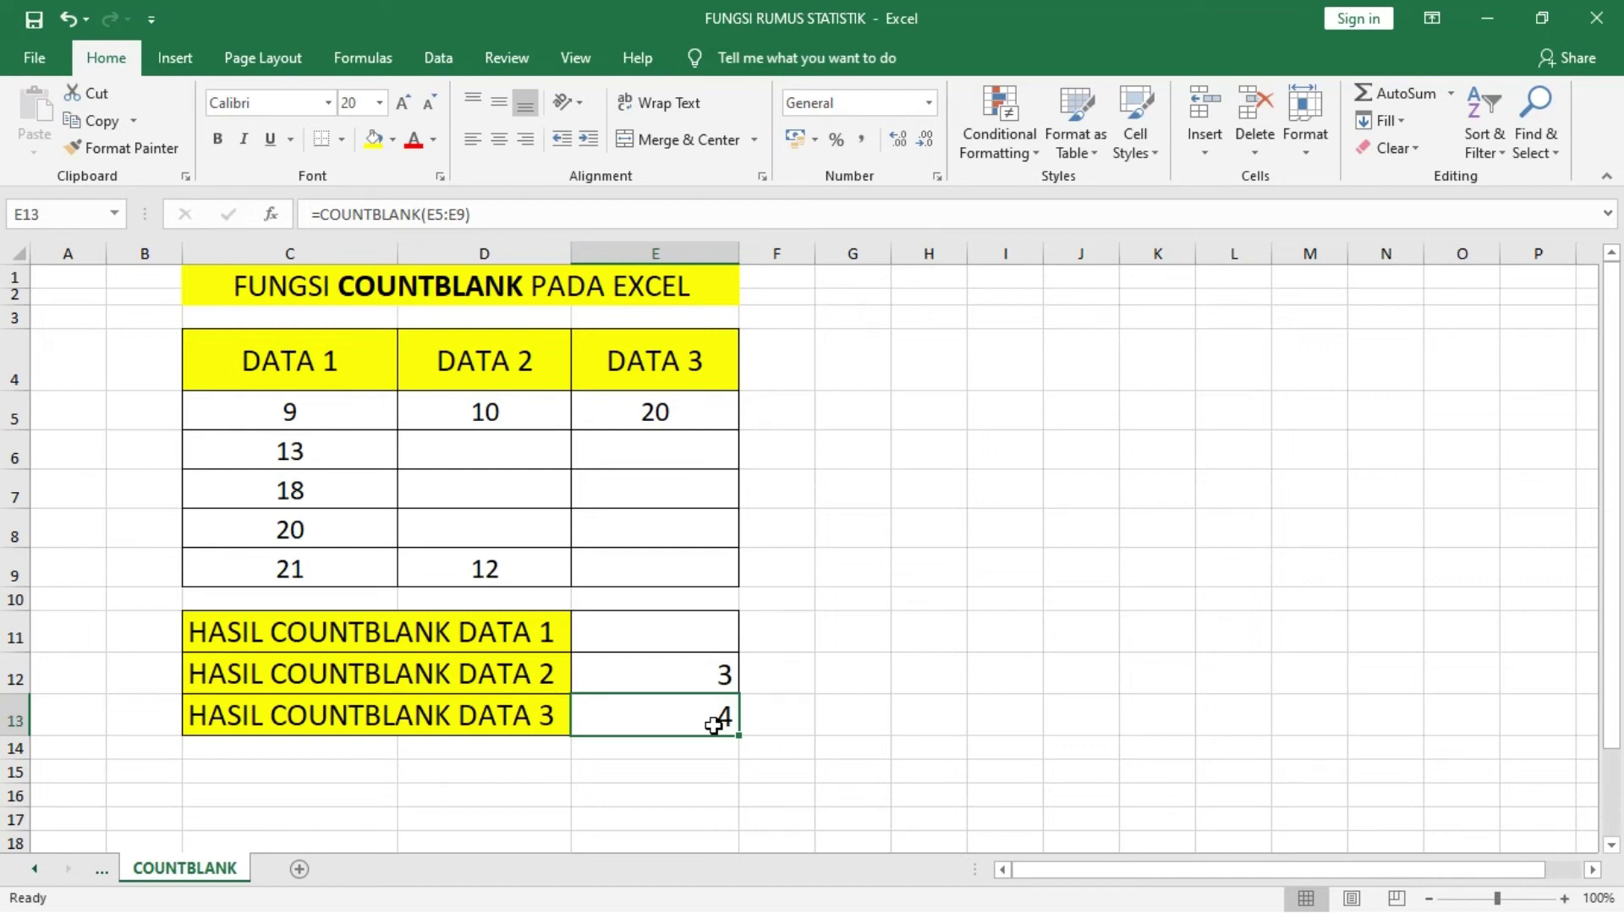
Enter =COUNTBLANK(C5:C9) in E11 to count DATA 1's blanks, which returns 0.
left_click(621, 637)
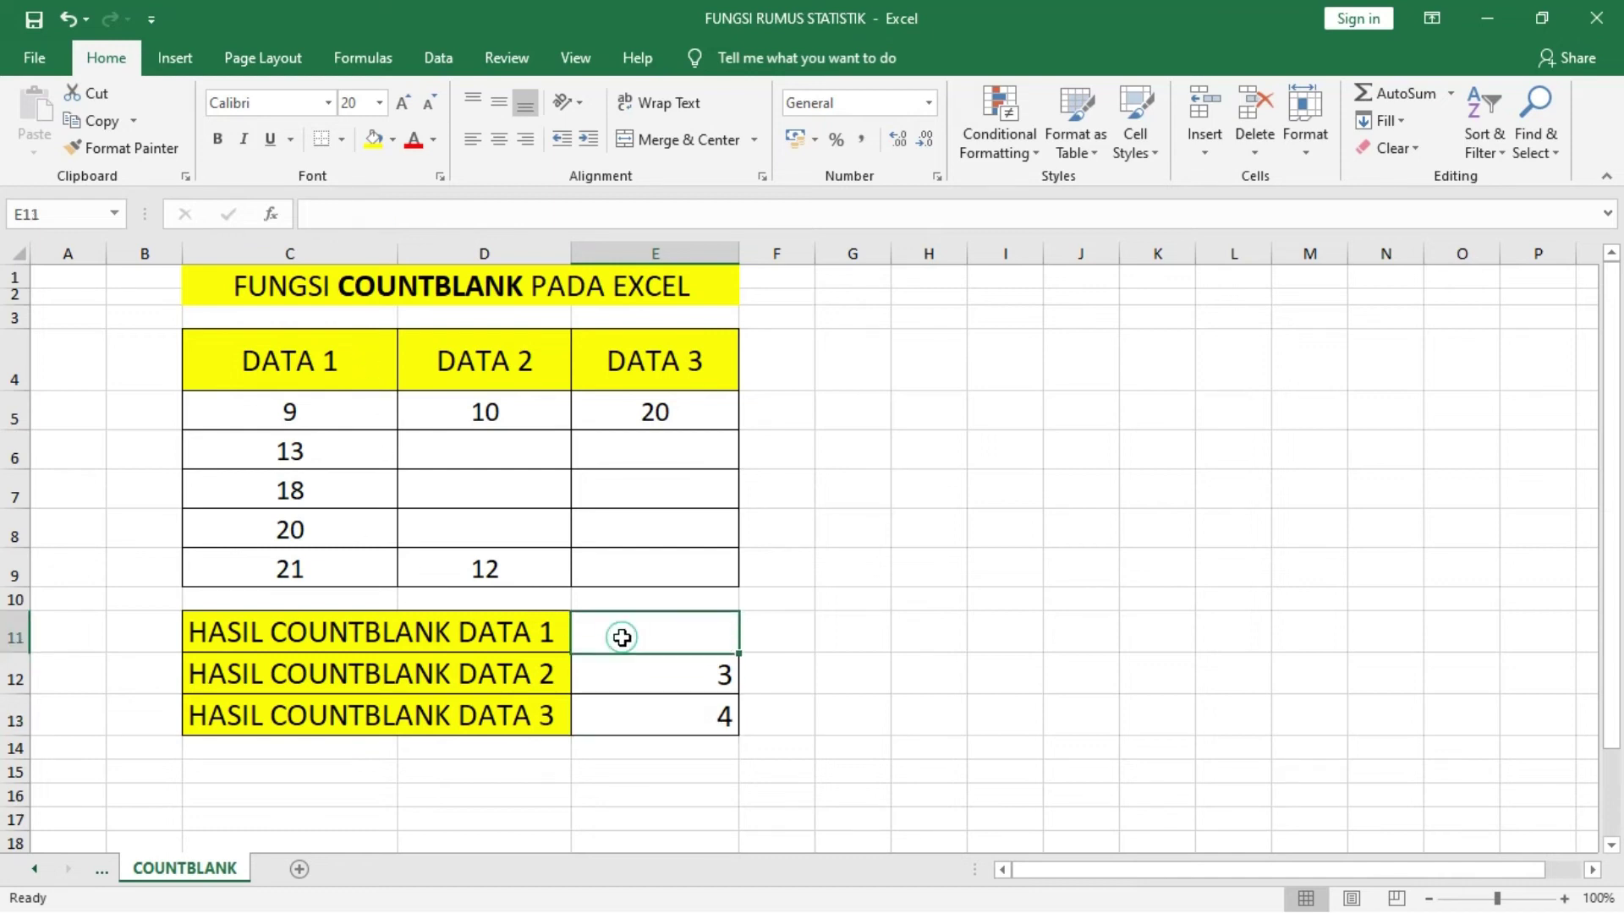
type("=")
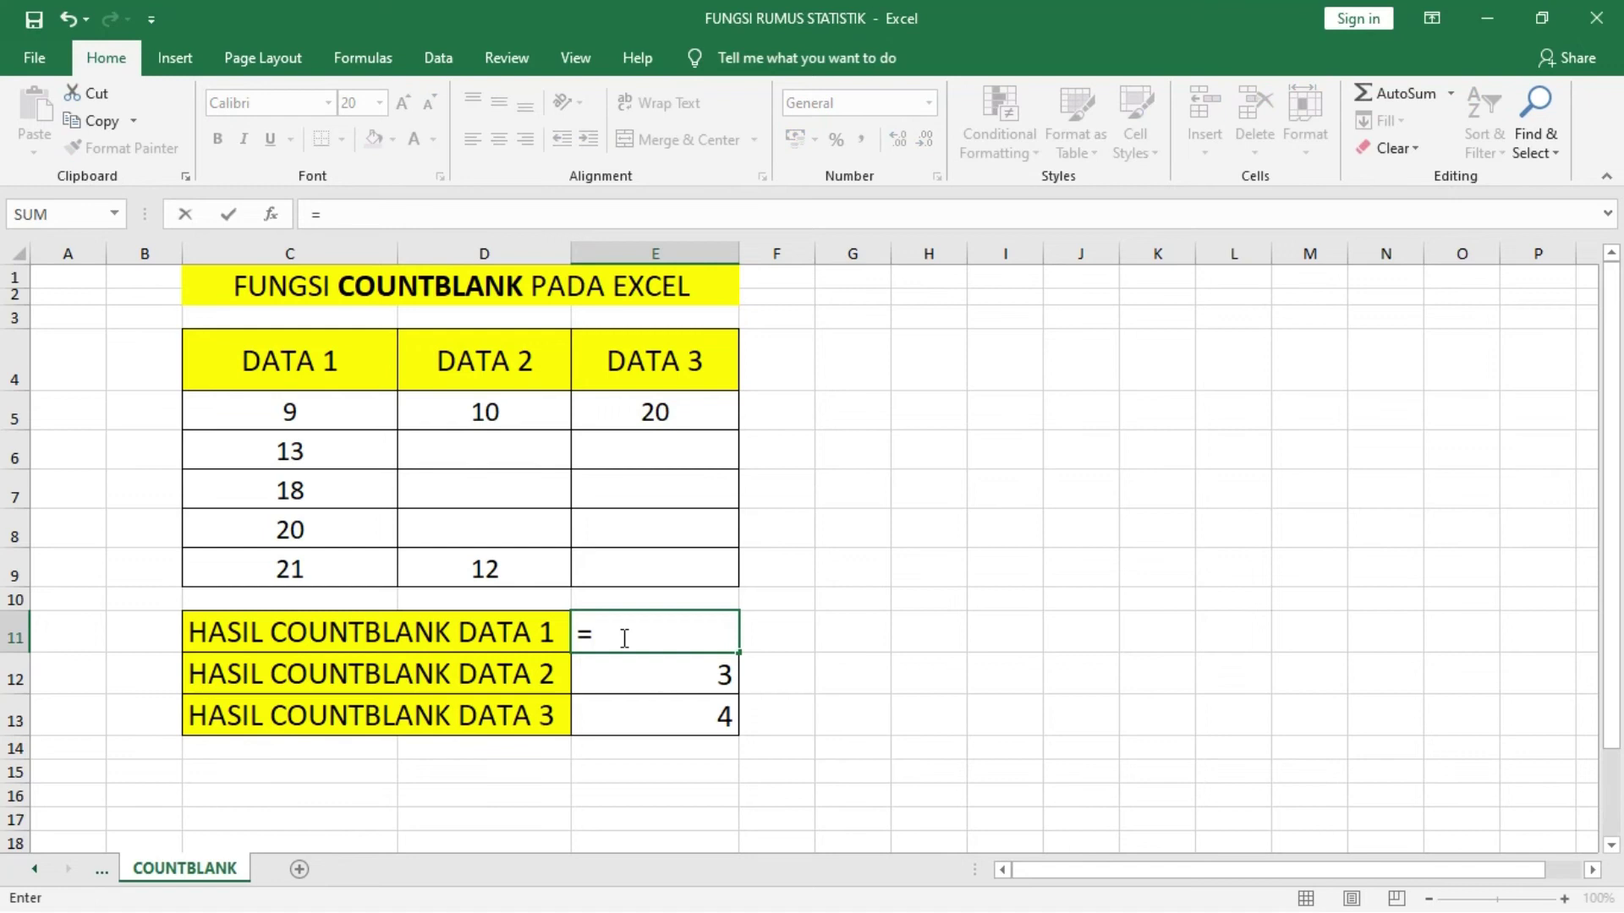
type("COUNTBLANK(")
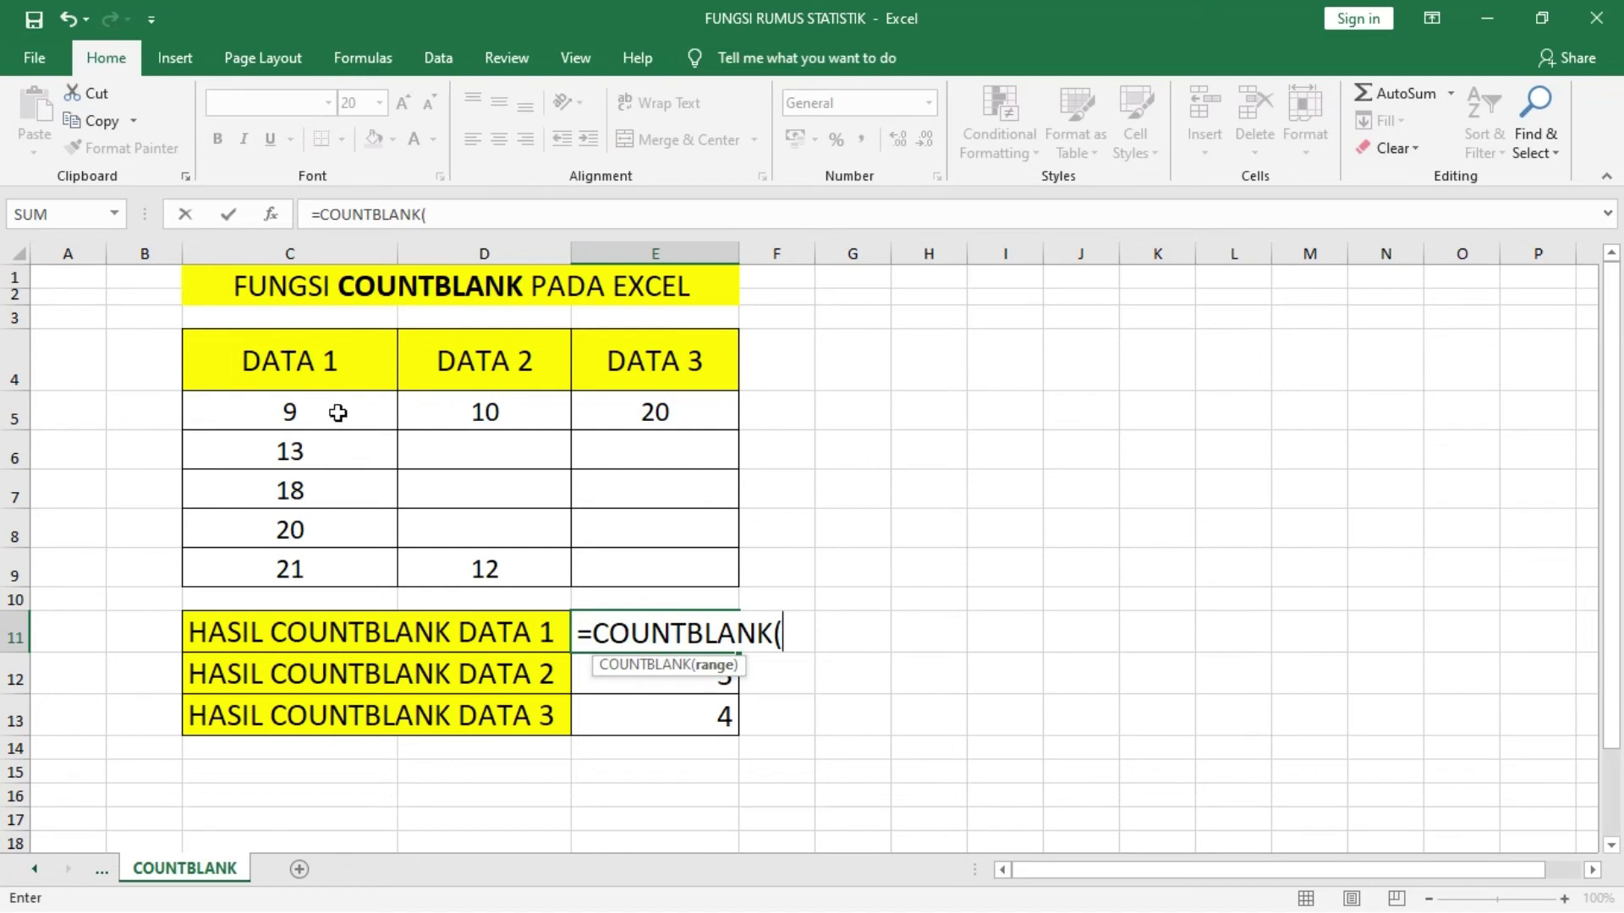
left_click_drag(334, 411, 336, 560)
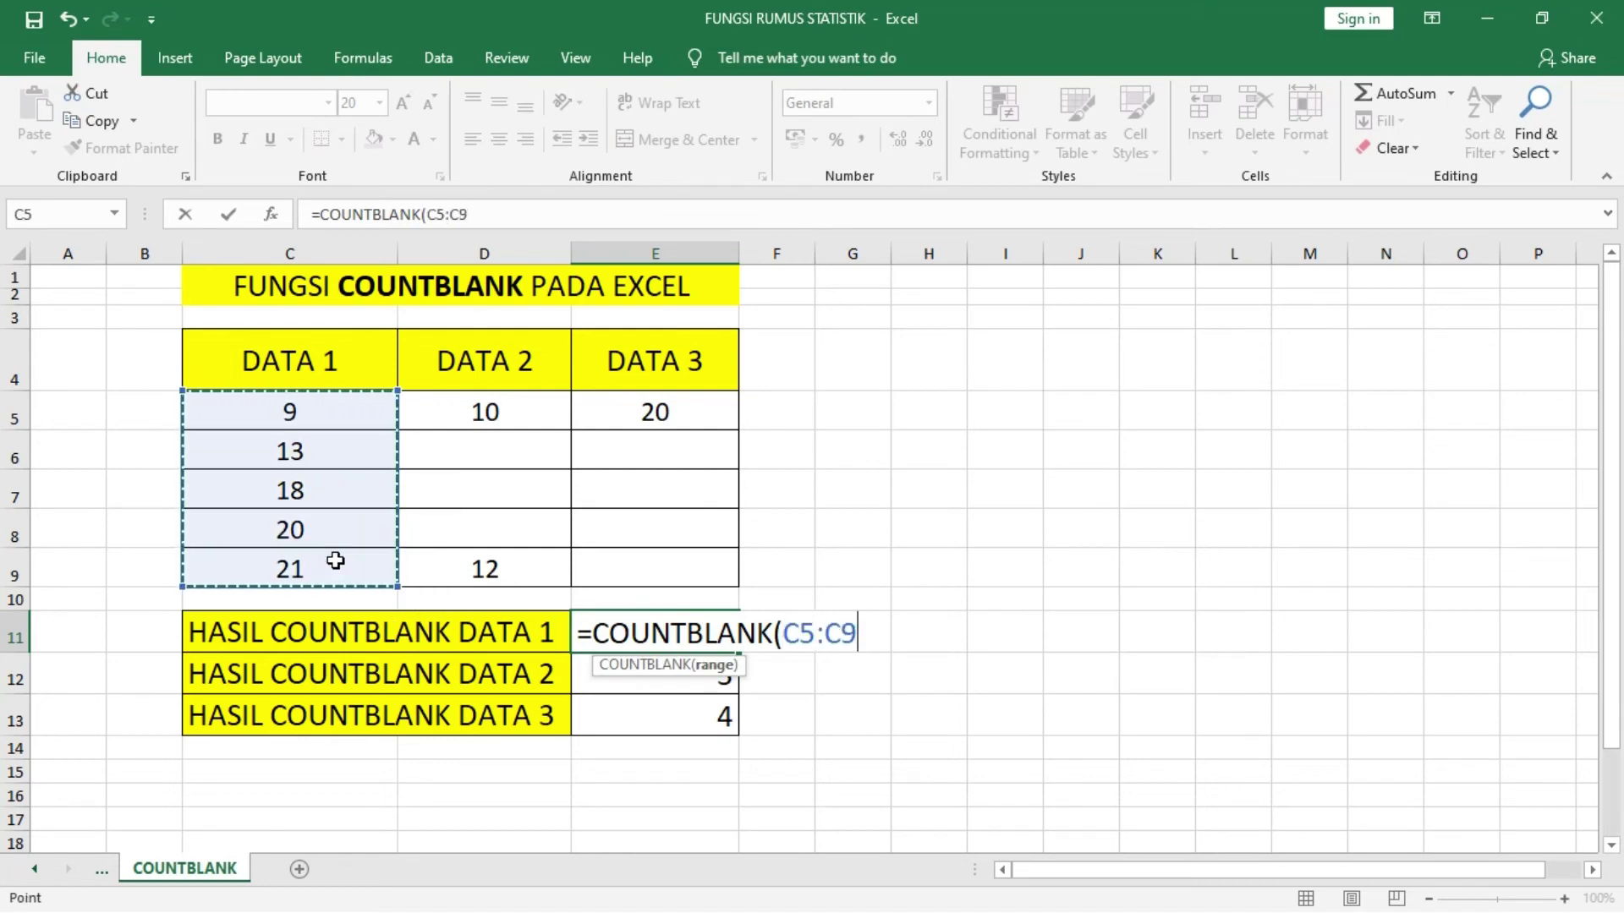
type(")")
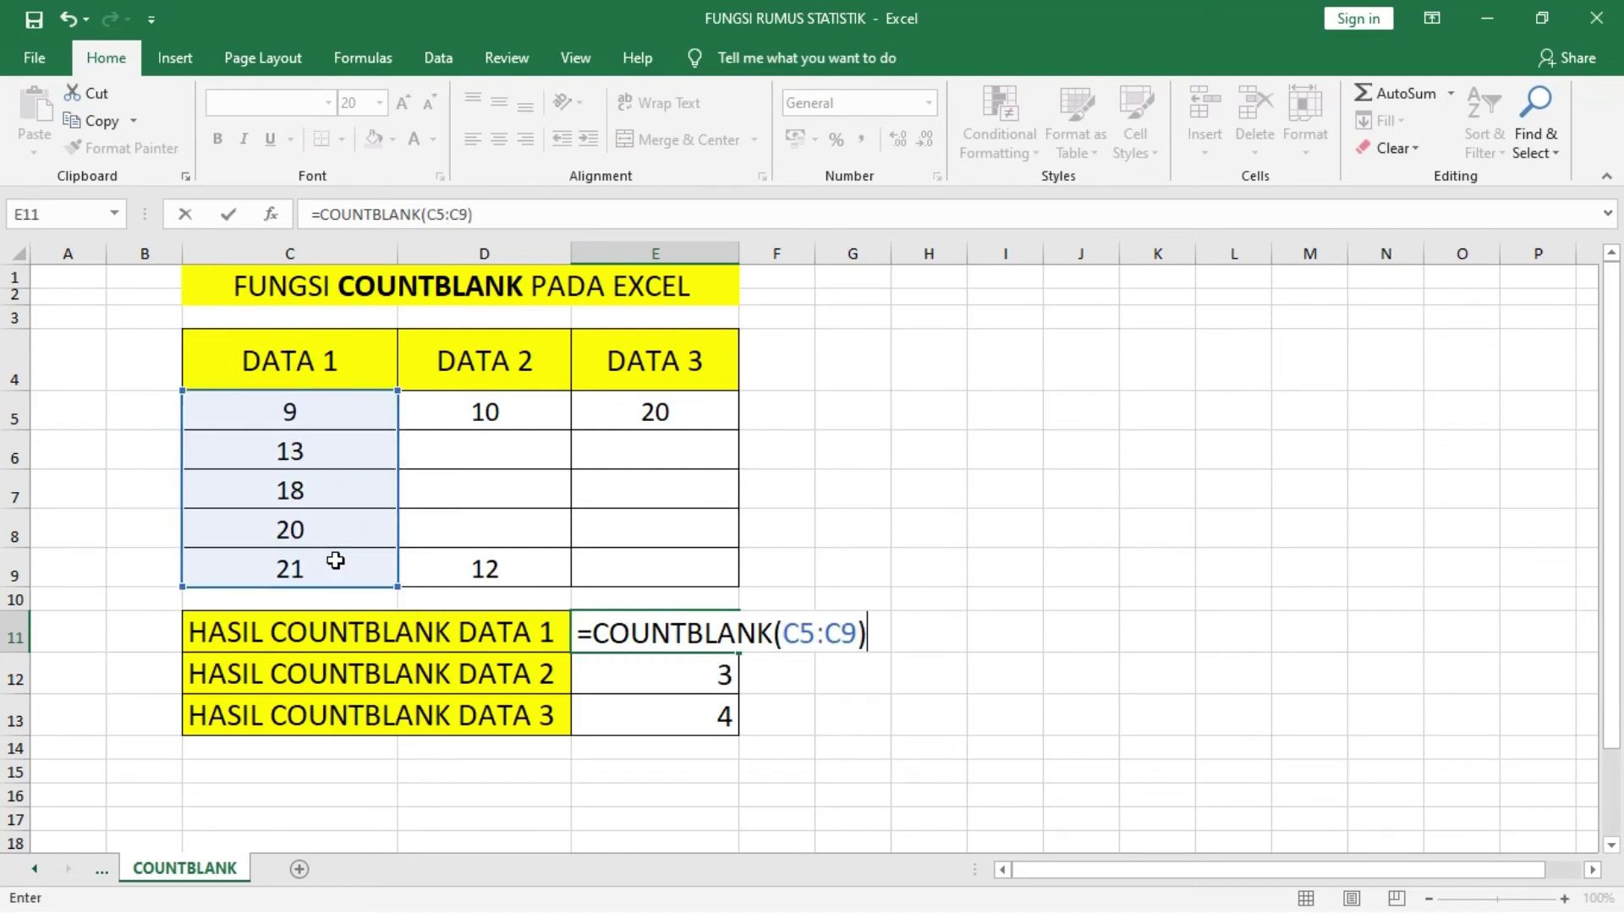
key("Return")
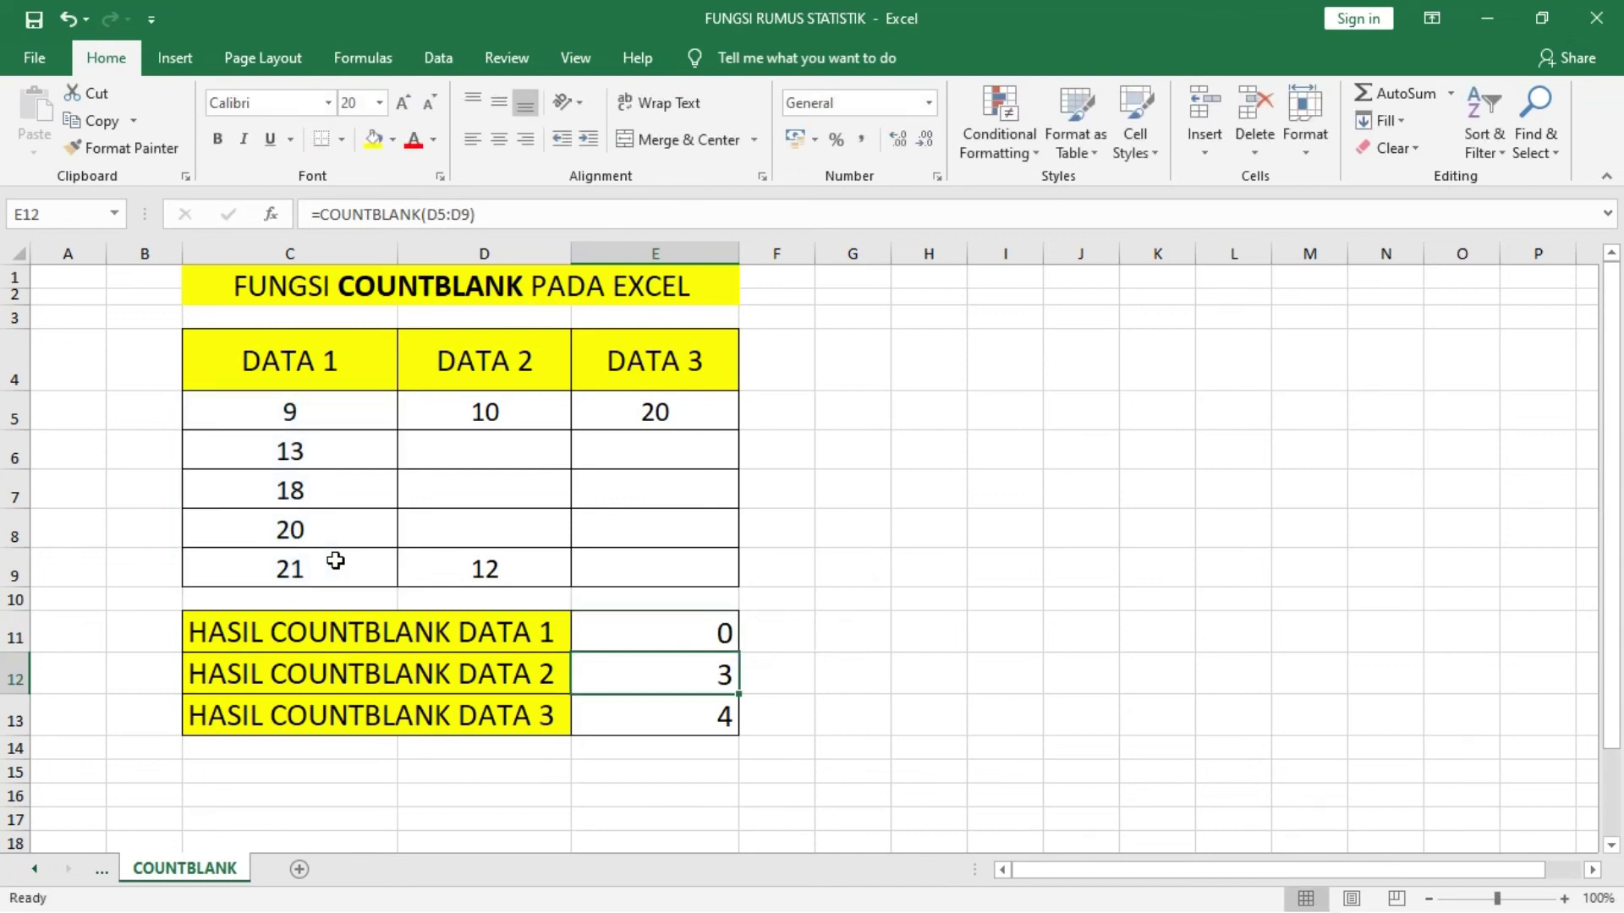
Delete the 21 from C9 and confirm E11's blank count becomes 1.
left_click(675, 636)
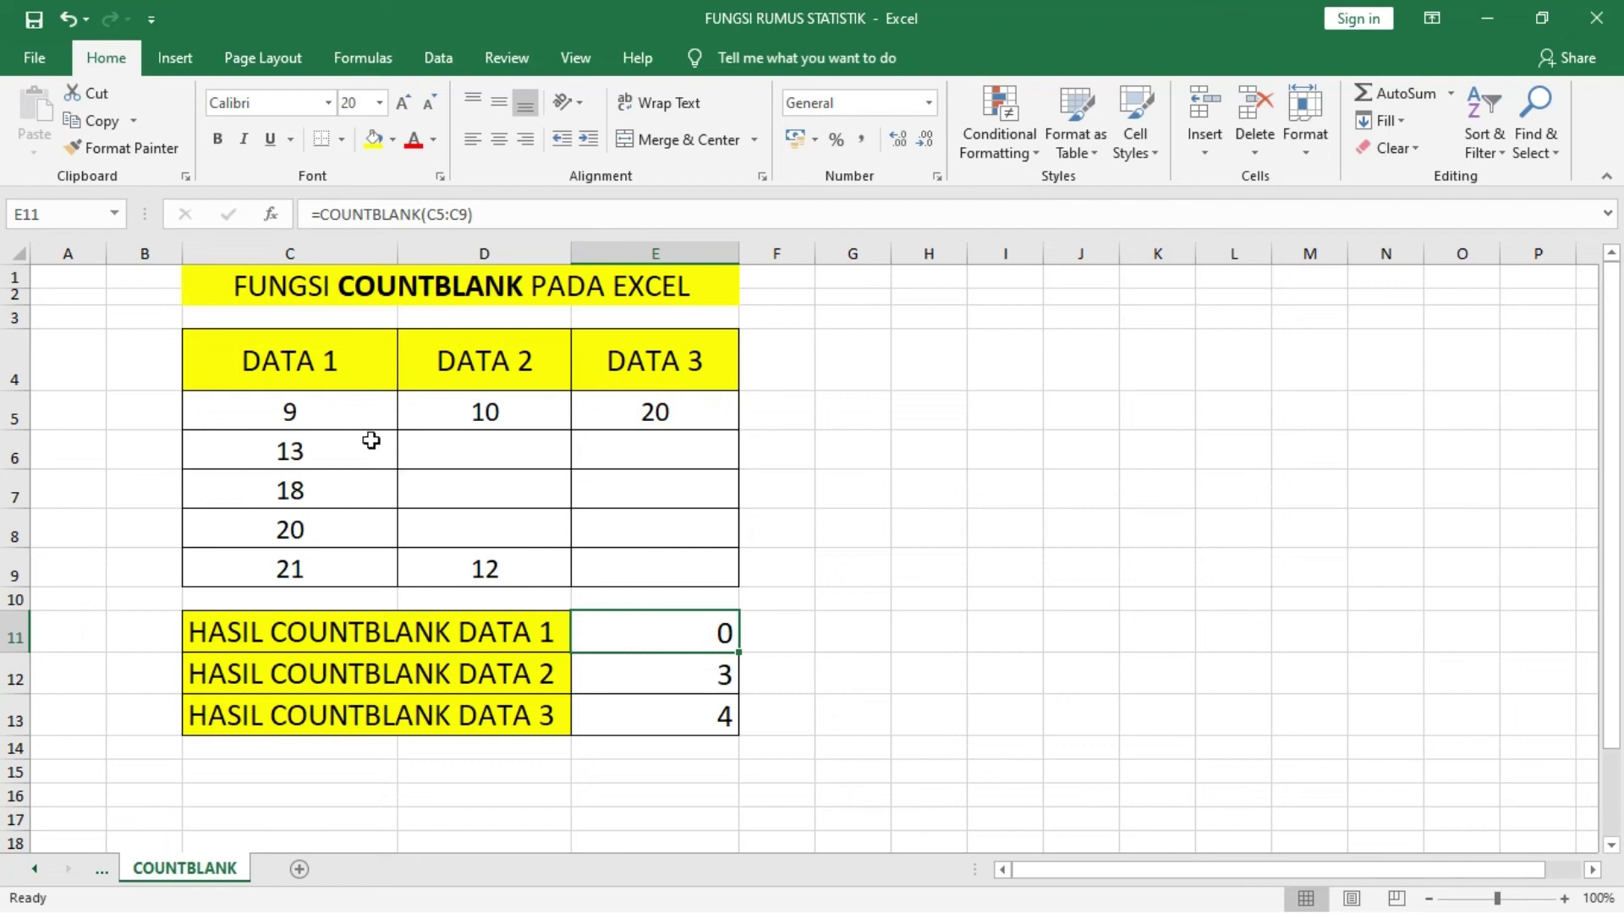
left_click(348, 413)
left_click_drag(349, 413, 333, 560)
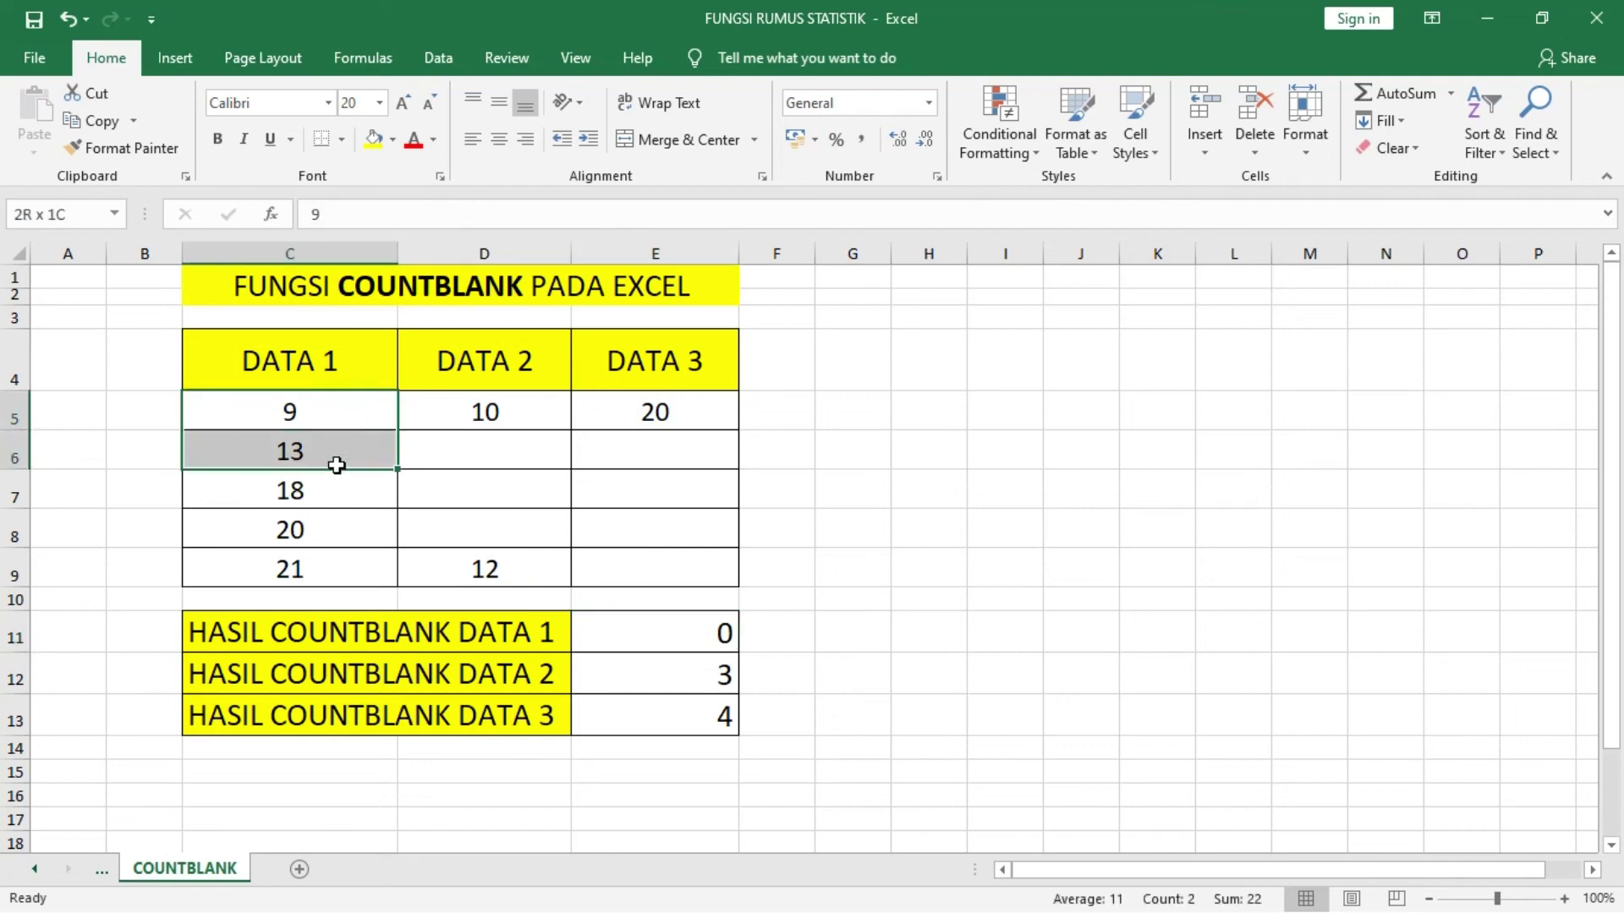
left_click(320, 577)
key("Delete")
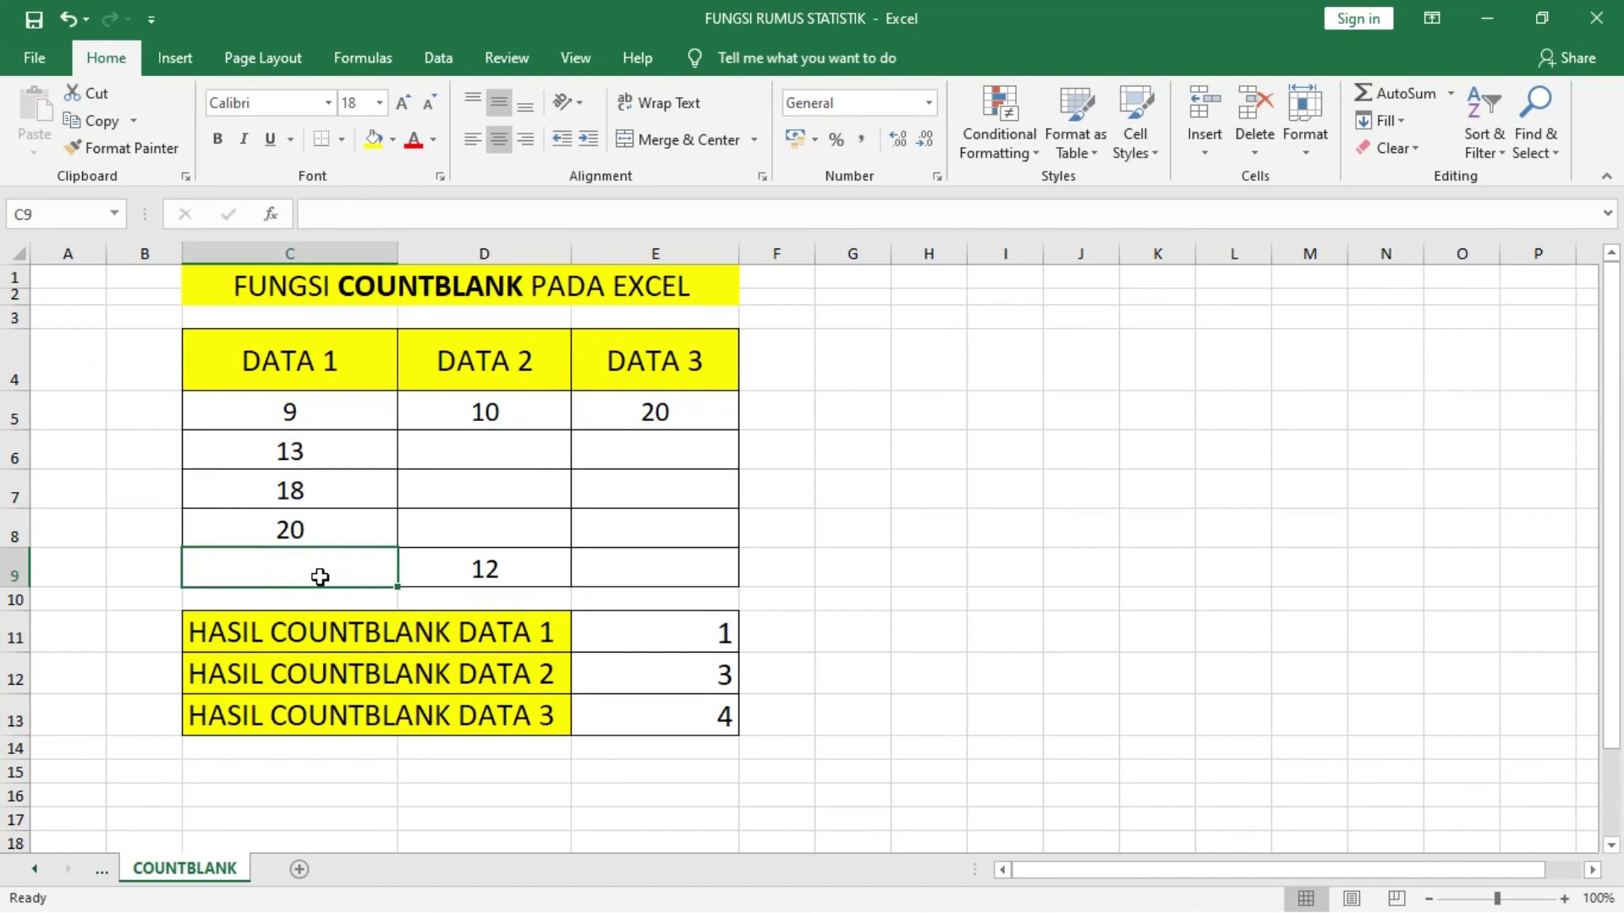
left_click(871, 675)
left_click(710, 640)
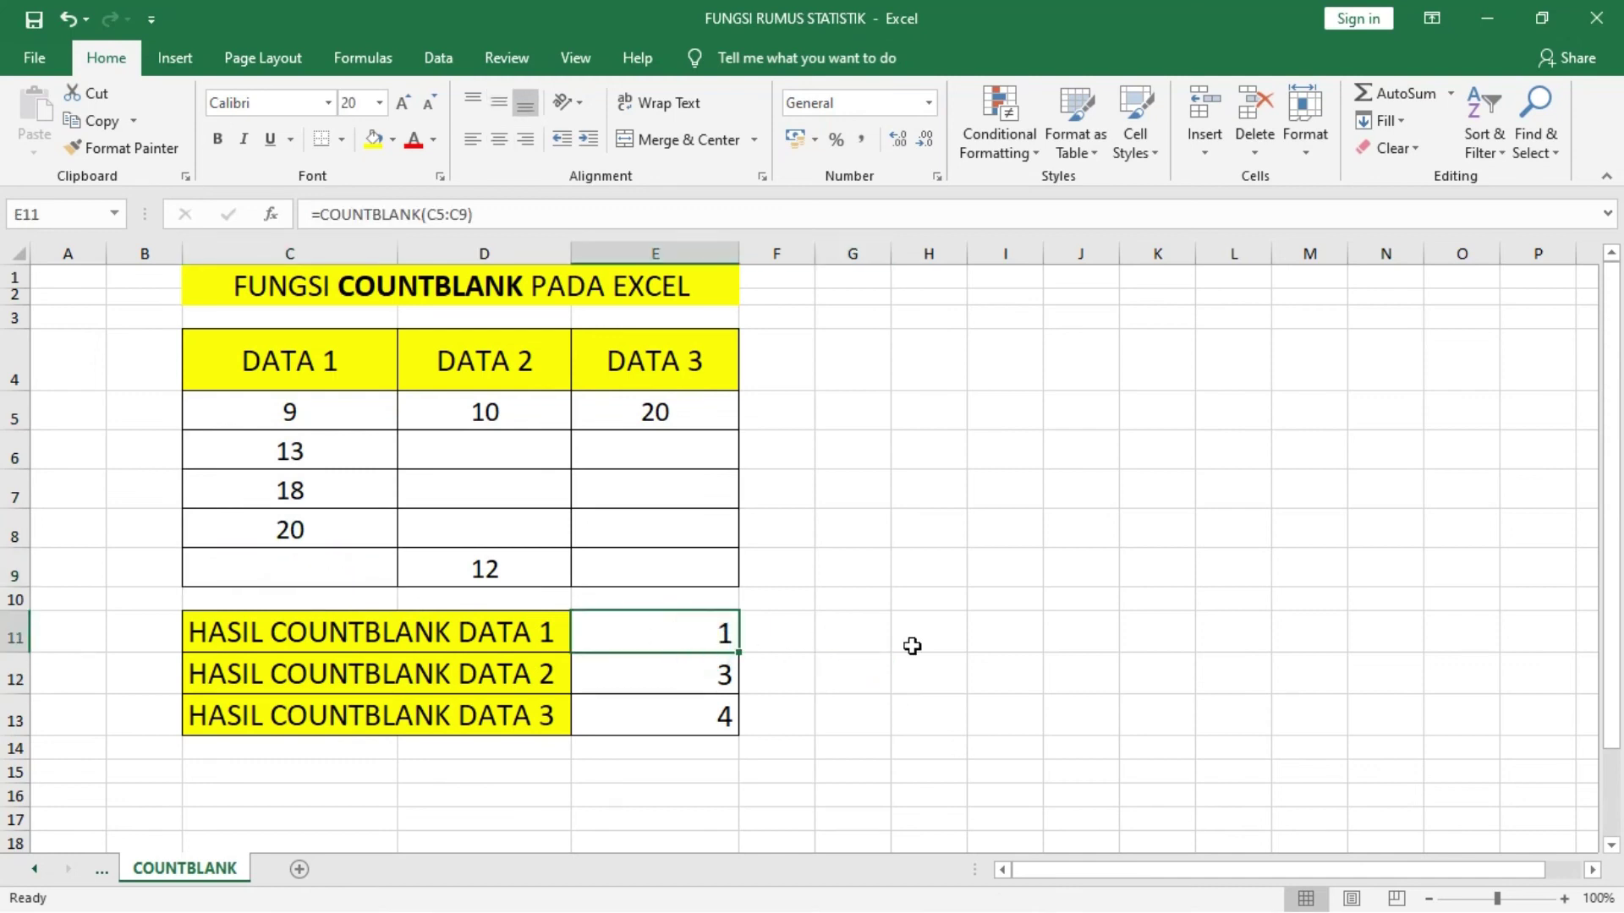
Enter 3 in C9 so E11's DATA 1 blank count returns to 0.
left_click_drag(349, 416, 337, 568)
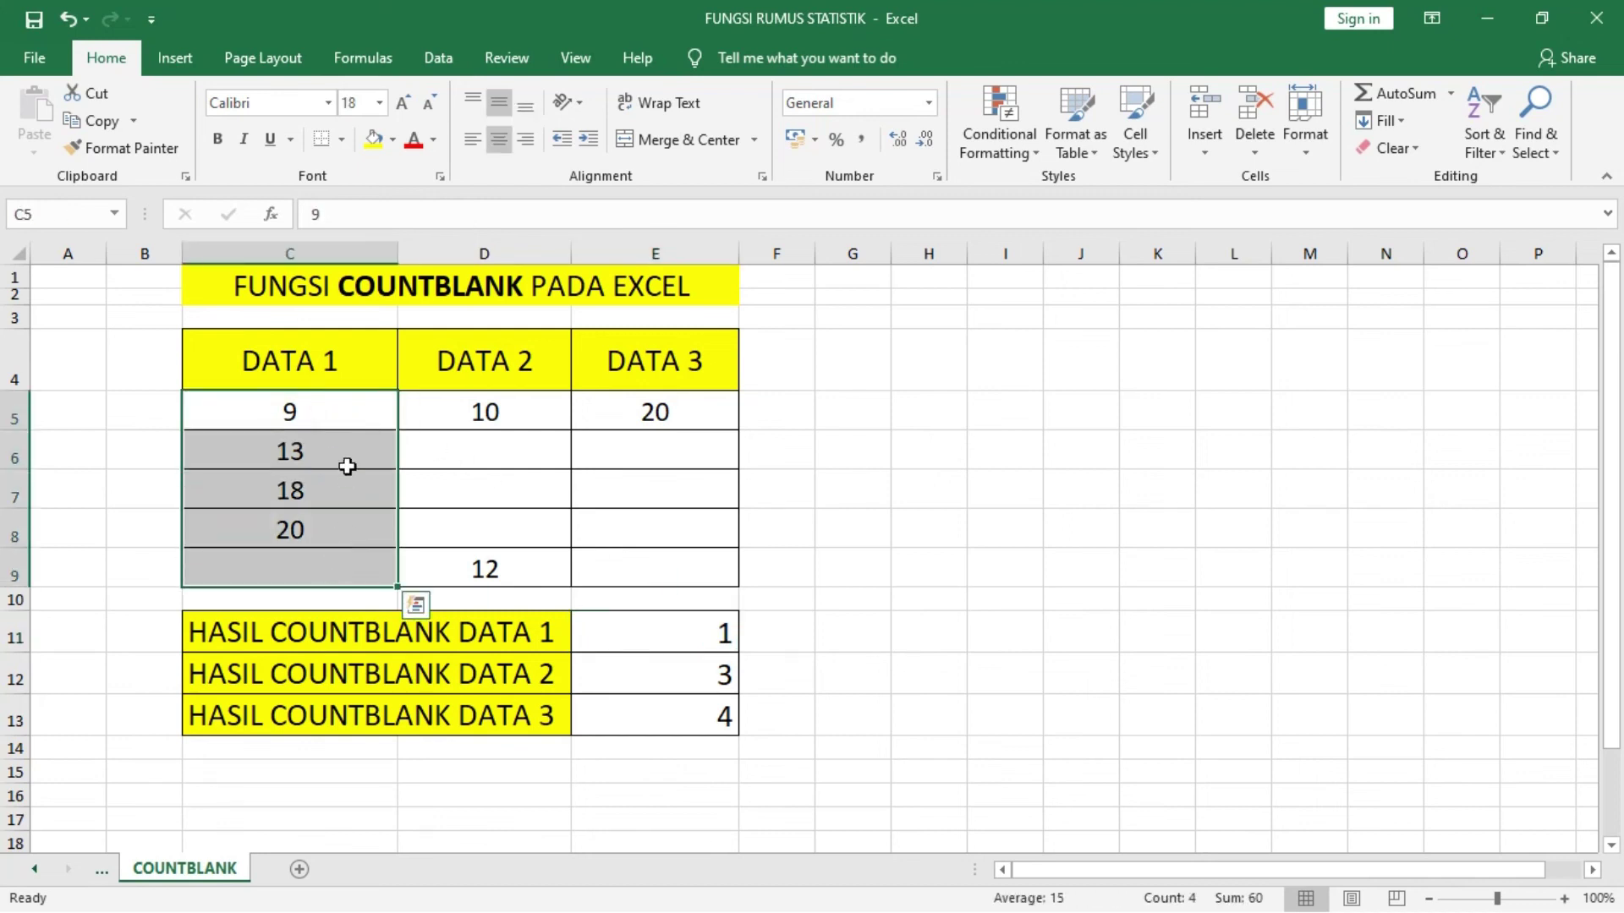
left_click(252, 570)
type("3")
left_click(823, 561)
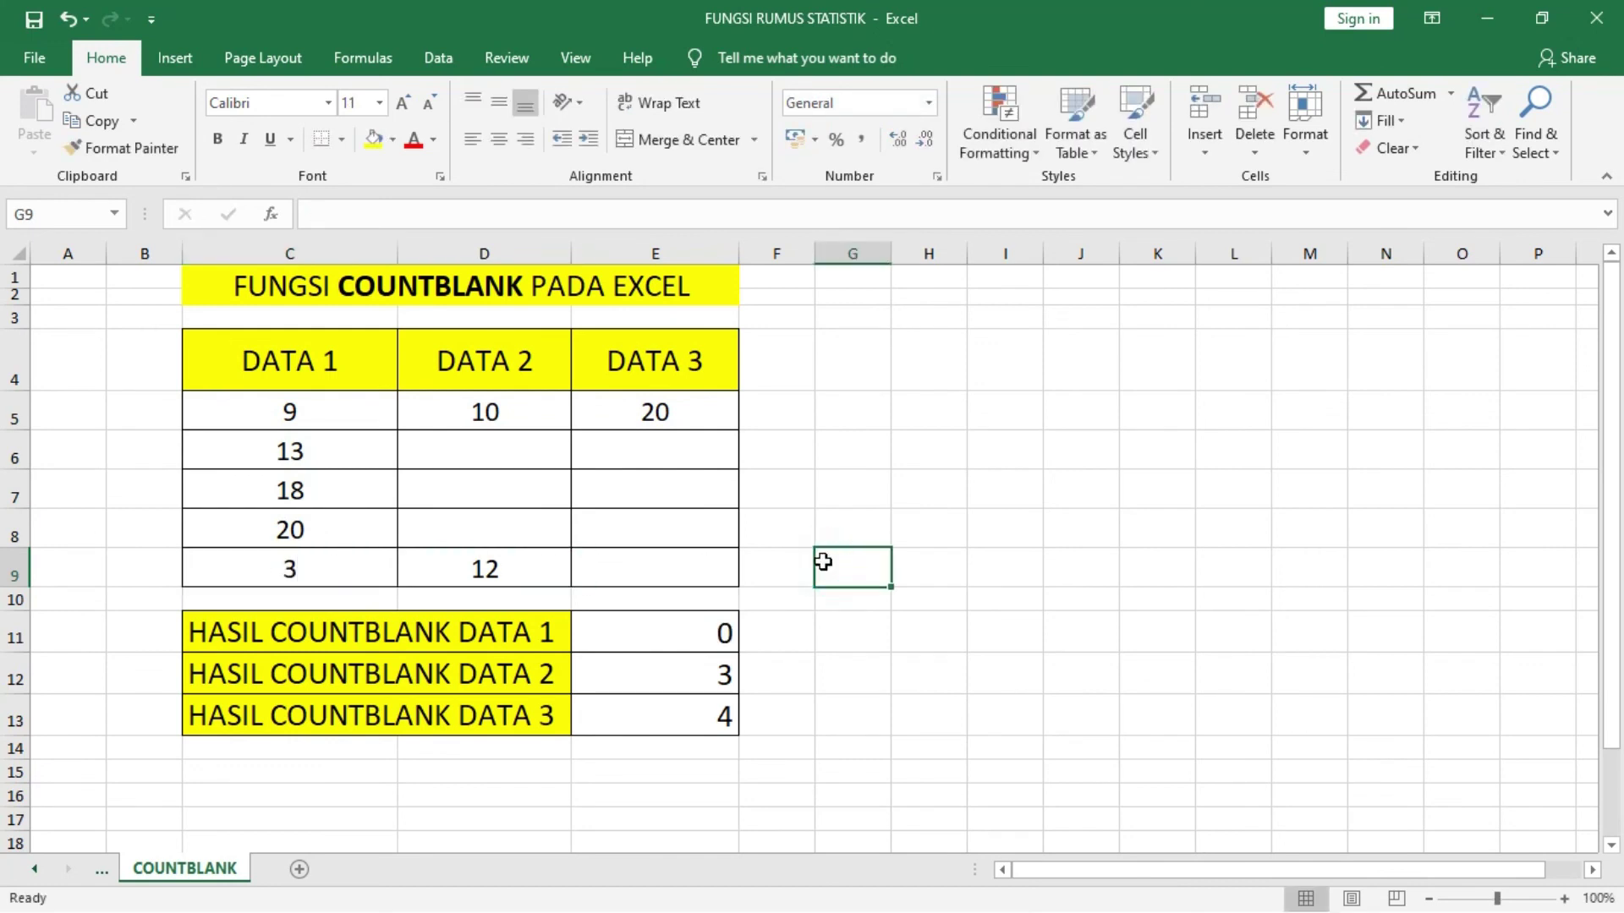